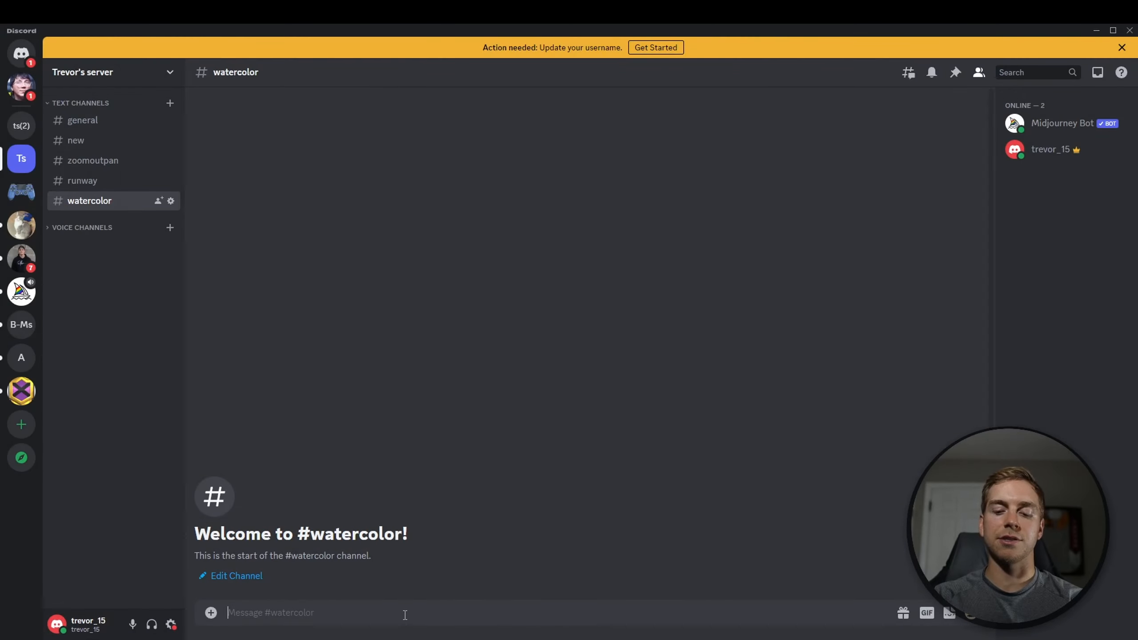
Step: Run Midjourney's /describe command on the painting of two people in a rowboat with sailboats behind
text(/descr)
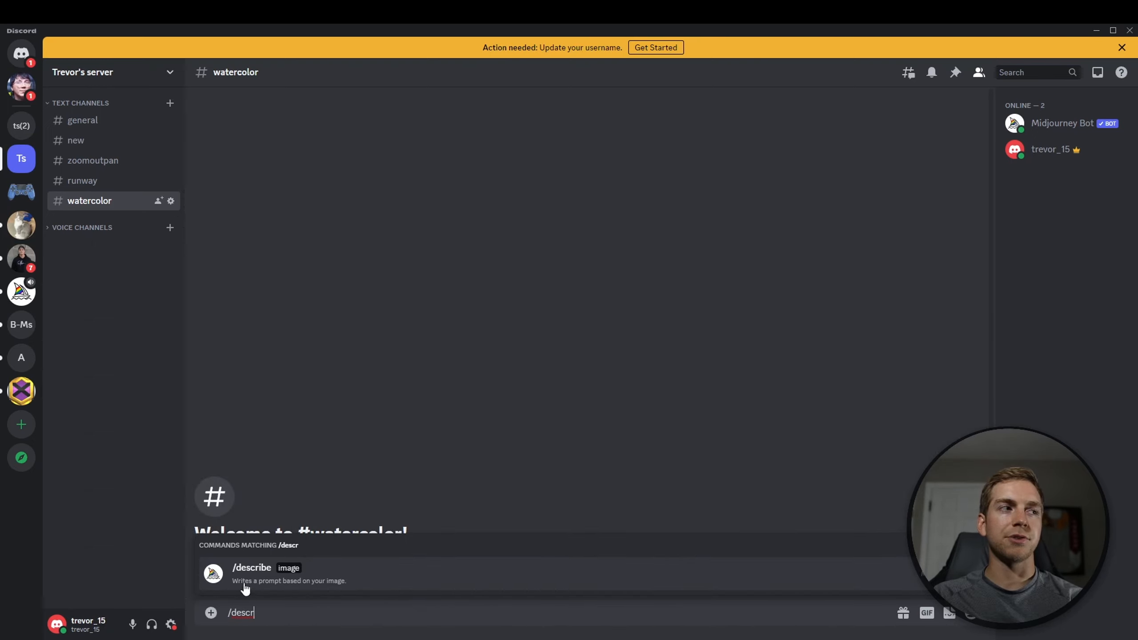
click(309, 583)
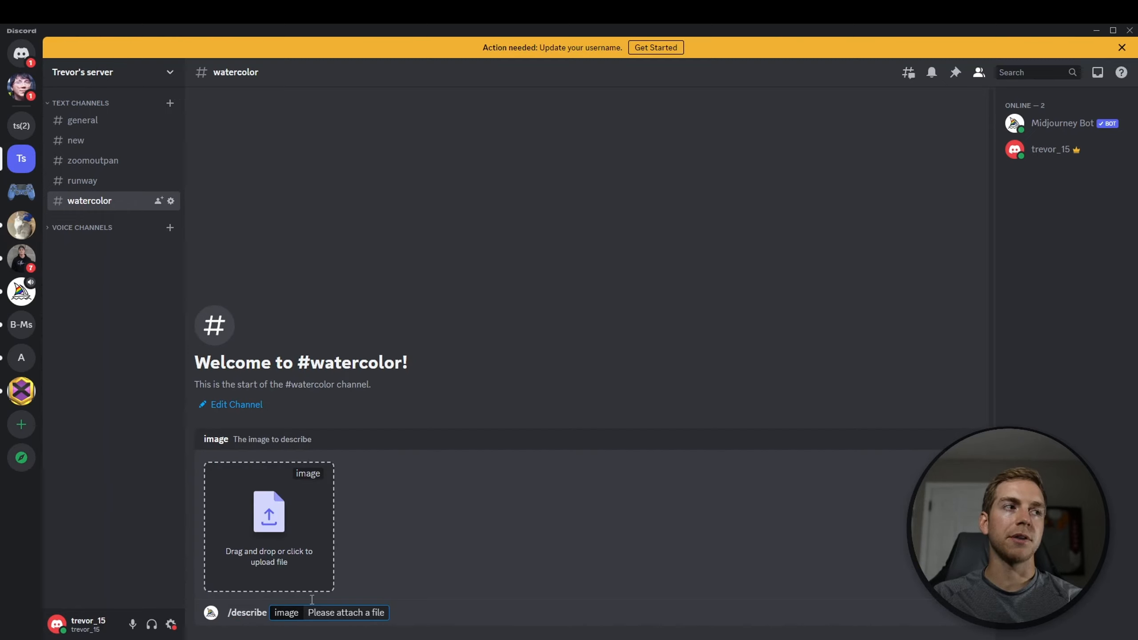
click(304, 532)
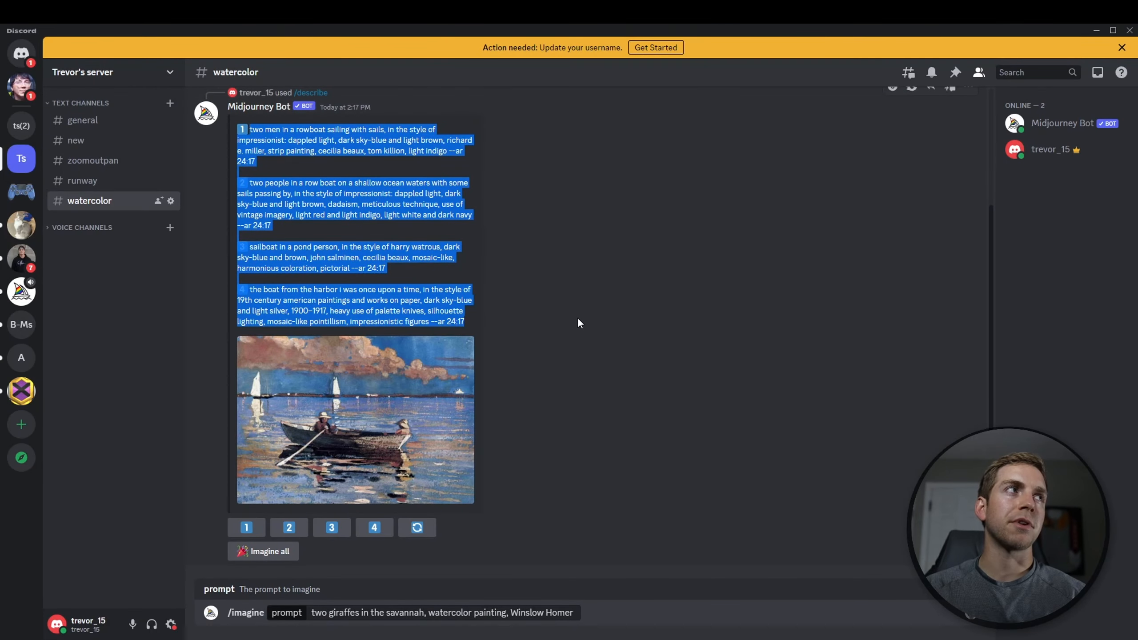
Step: Copy the first generated description and append it to the /imagine prompt after "two giraffes in the savannah, watercolor painting, Winslow Homer"
click(410, 309)
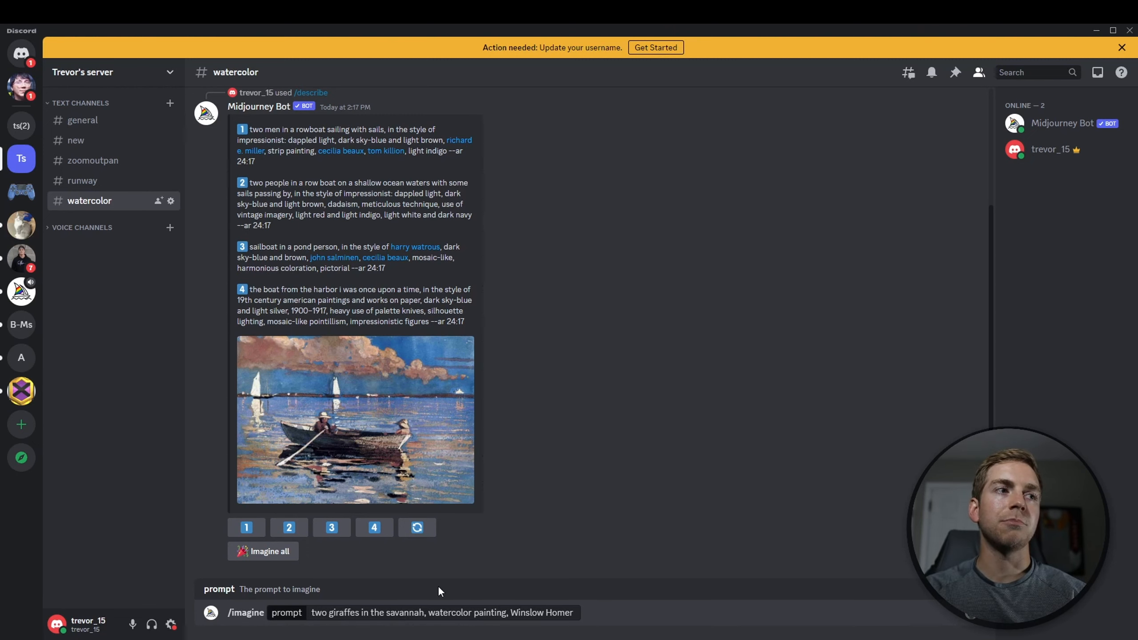
drag(256, 163, 251, 129)
key(ctrl+c)
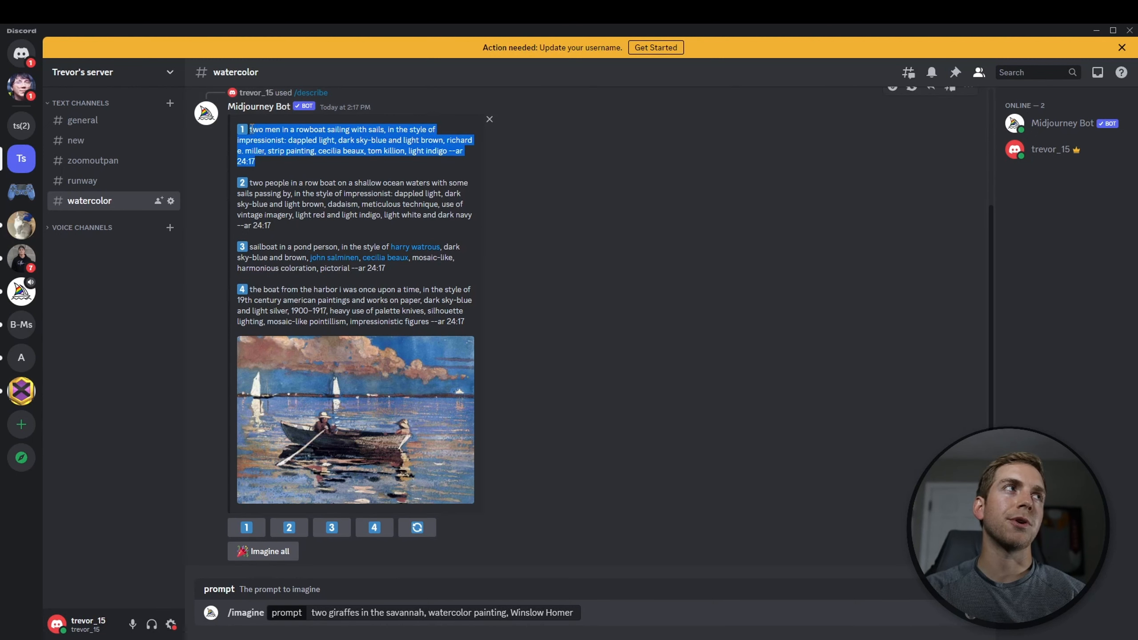
click(576, 613)
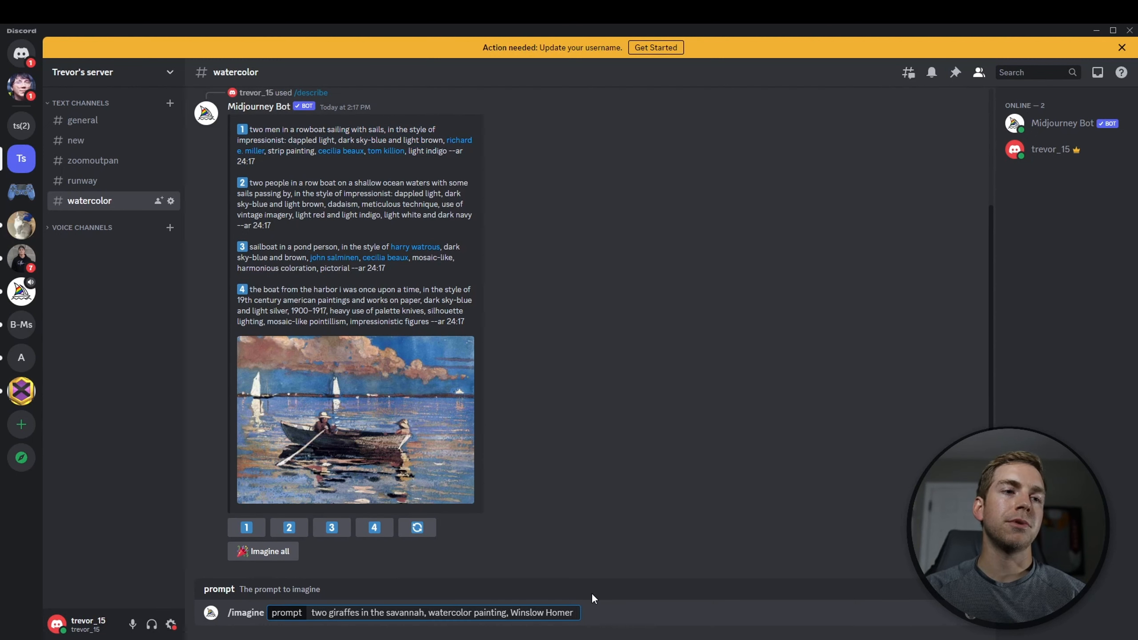
key(ctrl+v)
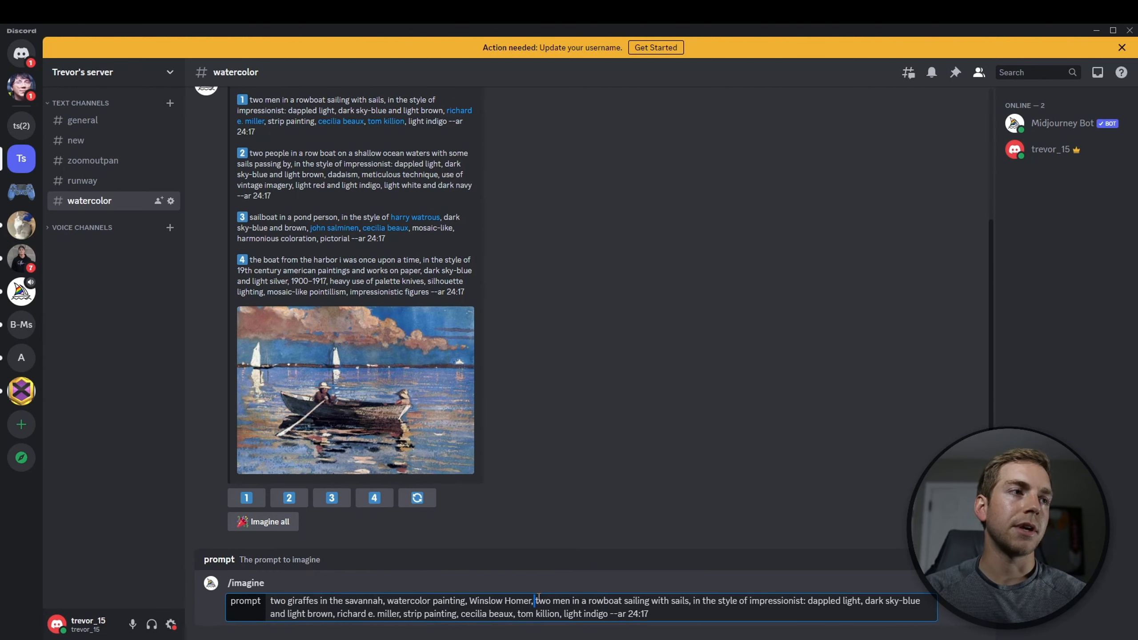
Step: Remove "two men in a rowboat sailing with sails" and "dark sky-blue and light brown" from the prompt
drag(535, 600, 688, 594)
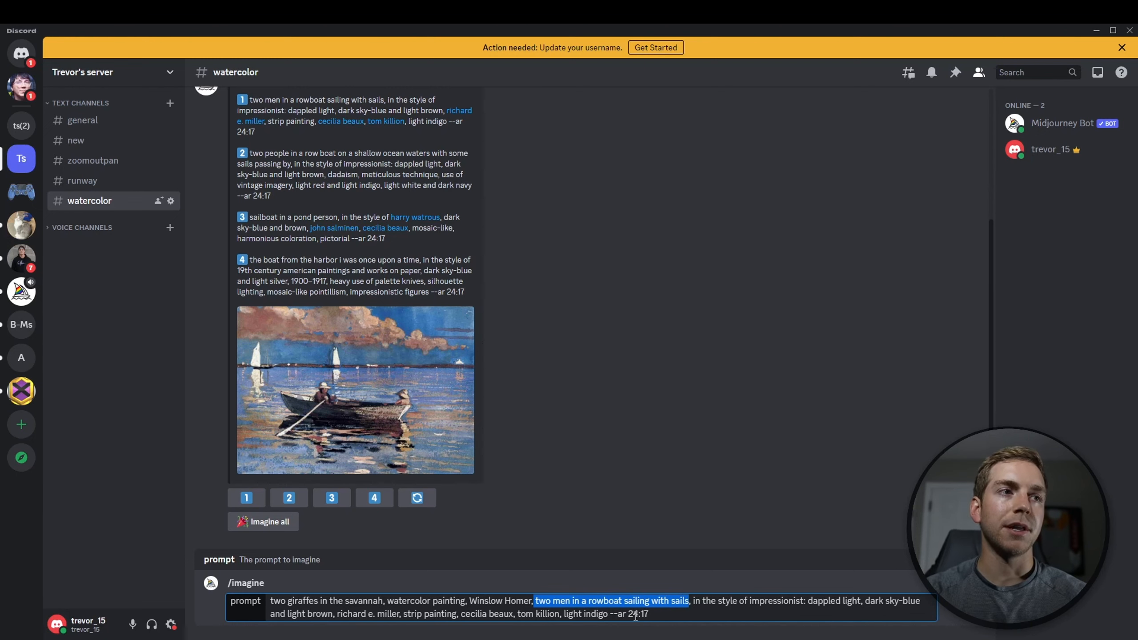
key(BackSpace)
key(BackSpace)
key(BackSpace)
drag(707, 601, 828, 606)
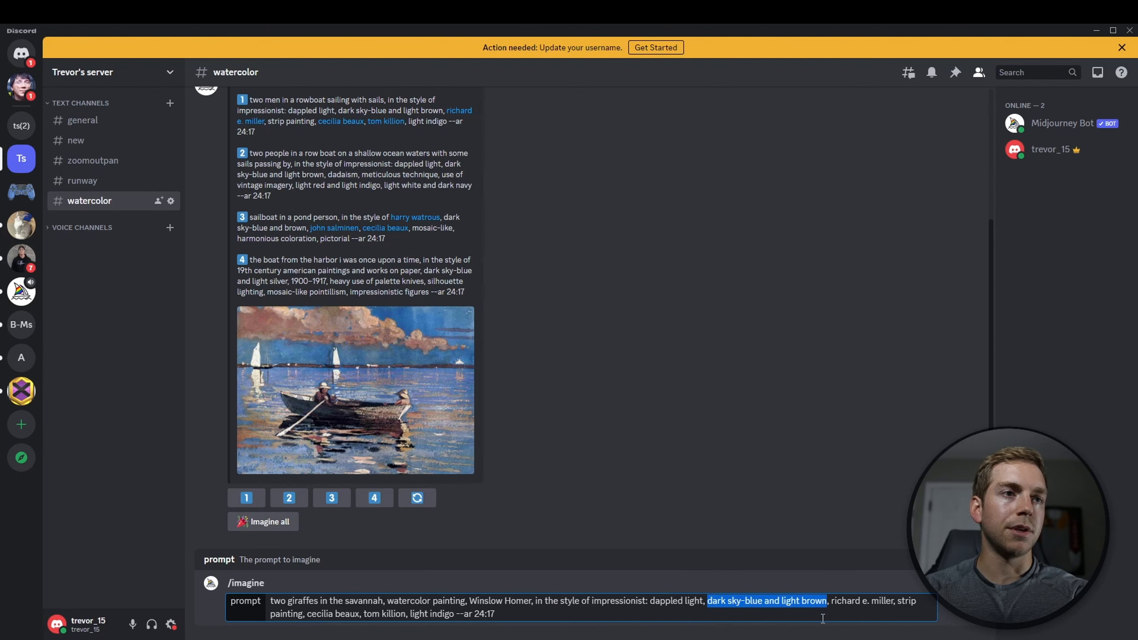
key(BackSpace)
key(BackSpace)
key(BackSpace)
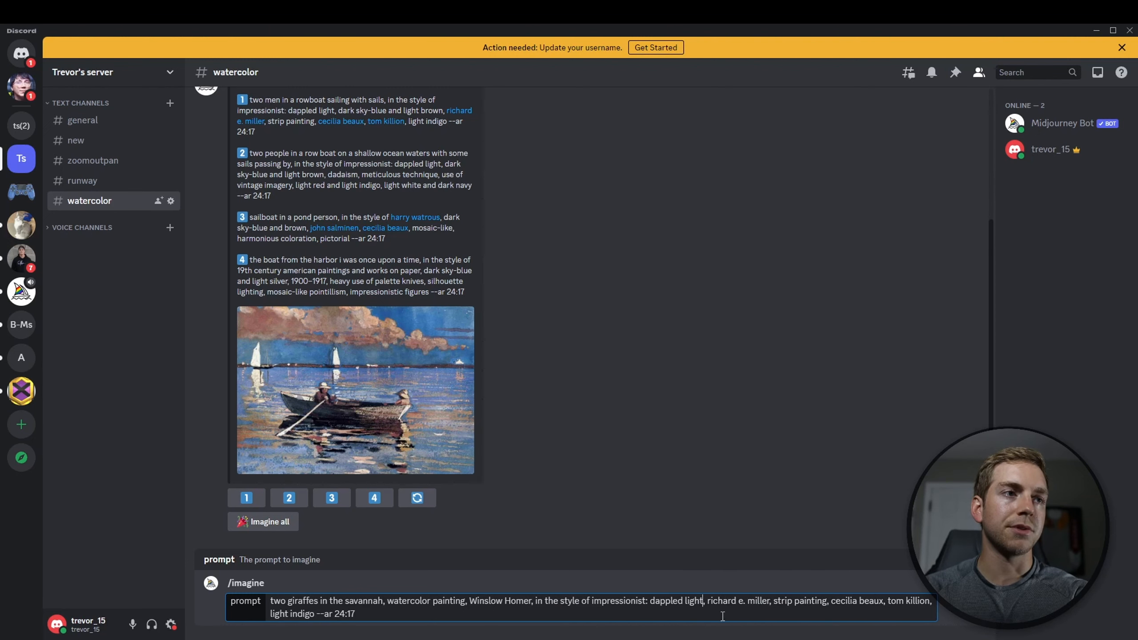
Step: Delete "light indigo" from the prompt and generate the giraffe images with the aspect ratio set to 16:9
drag(315, 614, 269, 614)
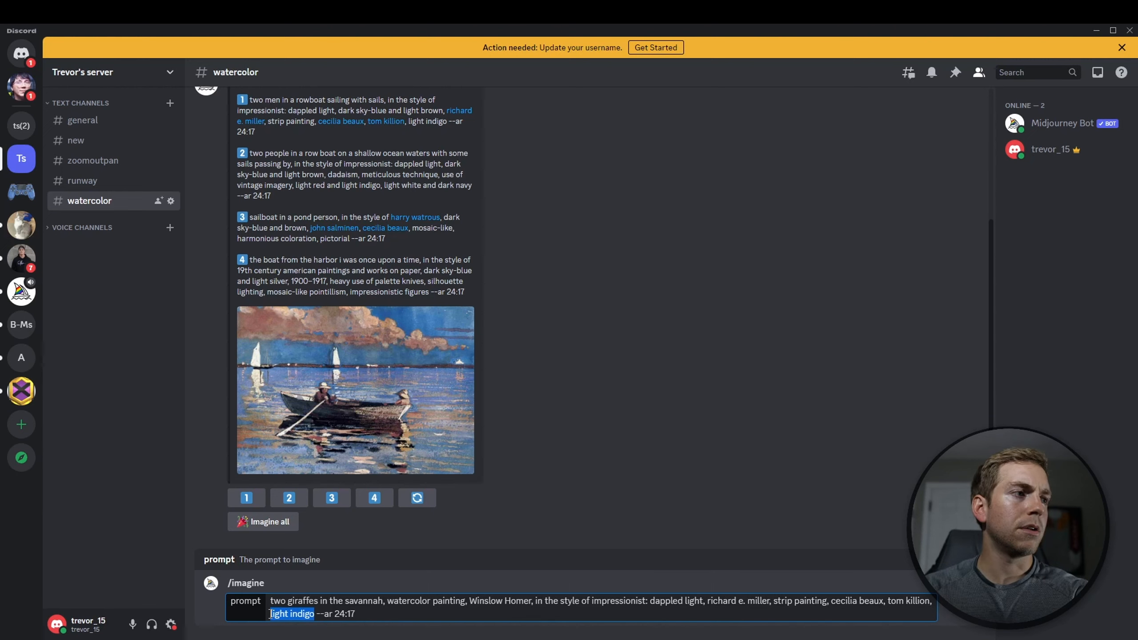
key(BackSpace)
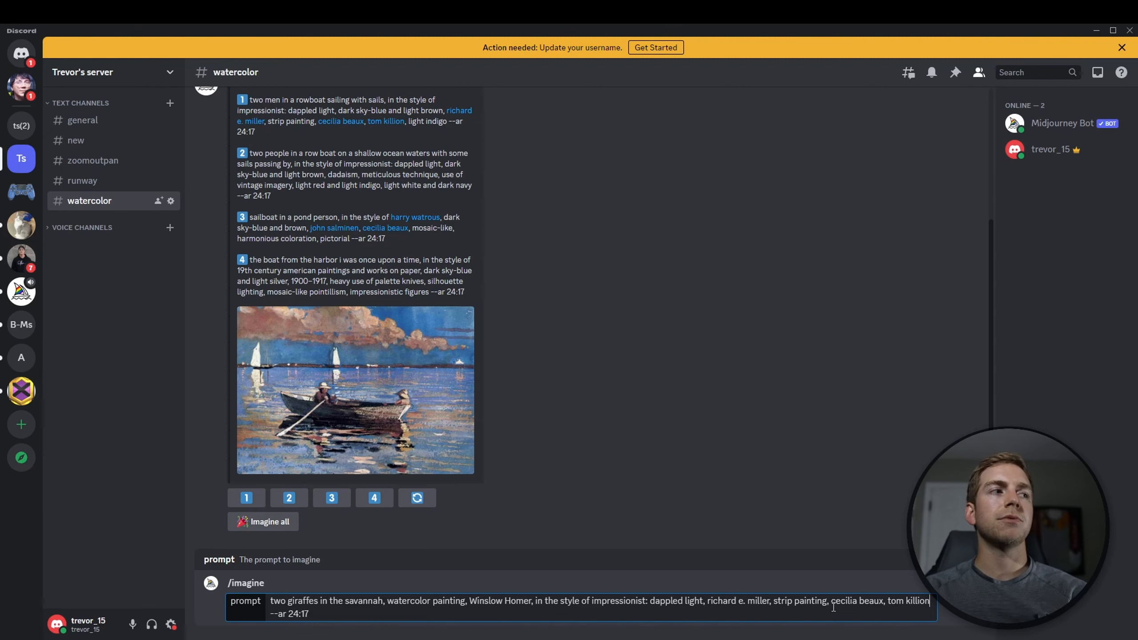
click(378, 612)
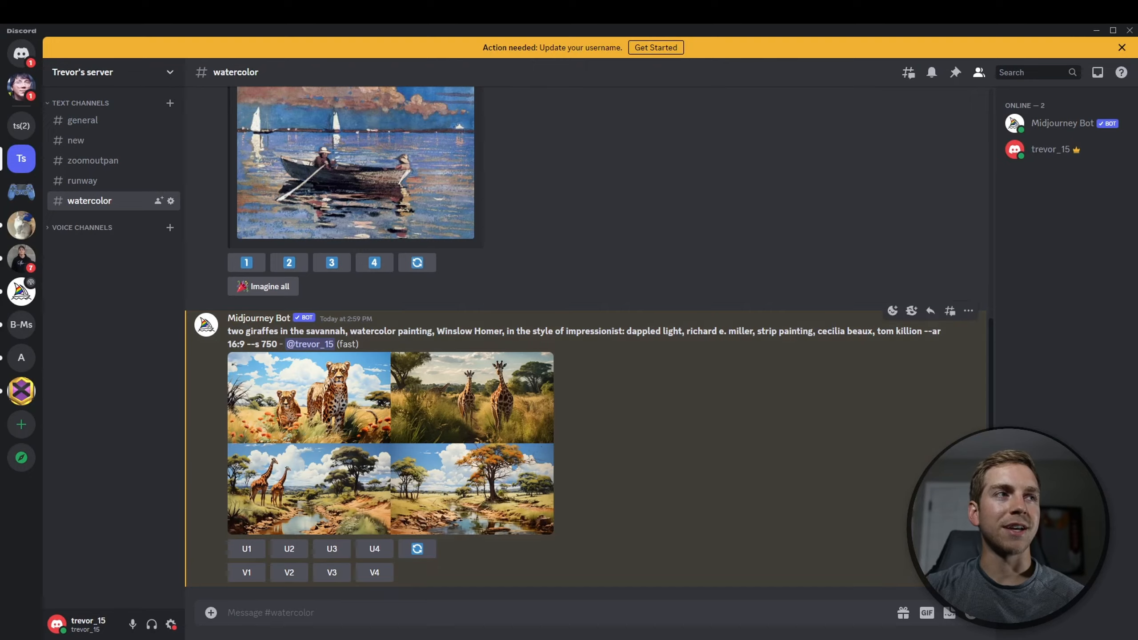
Step: View the generated giraffe grid enlarged and upscale its third image
click(480, 459)
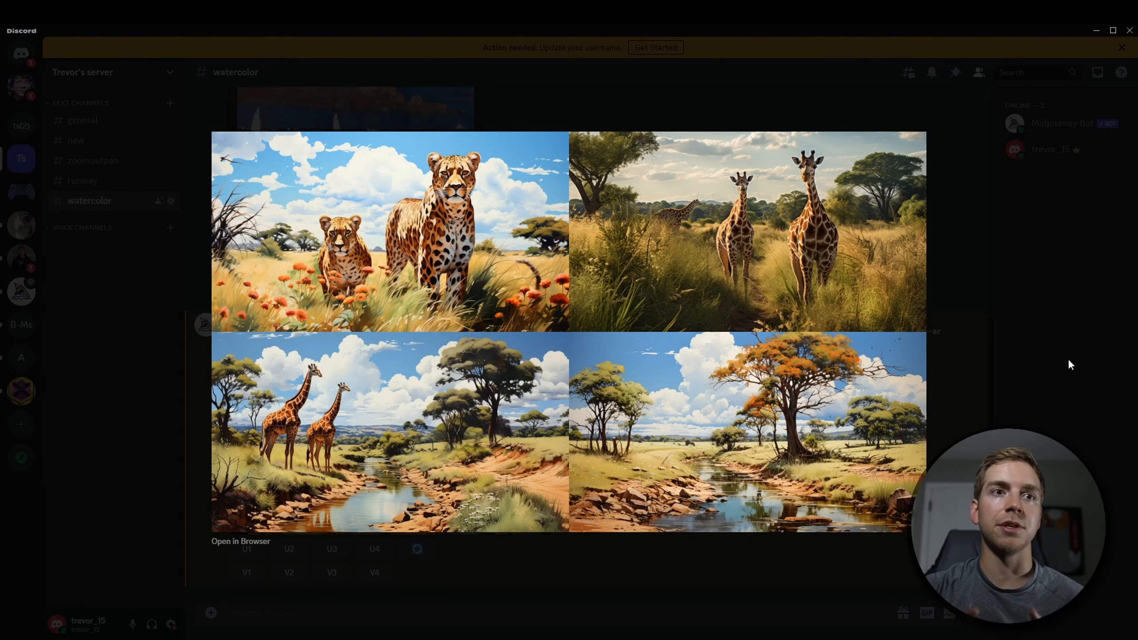
click(1024, 395)
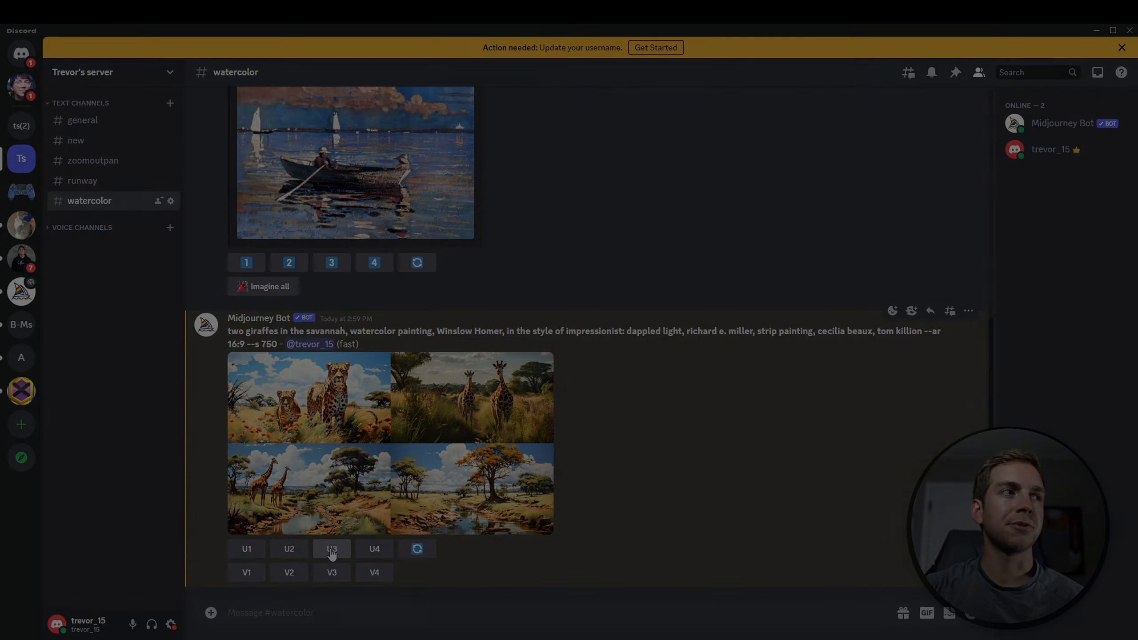
click(331, 549)
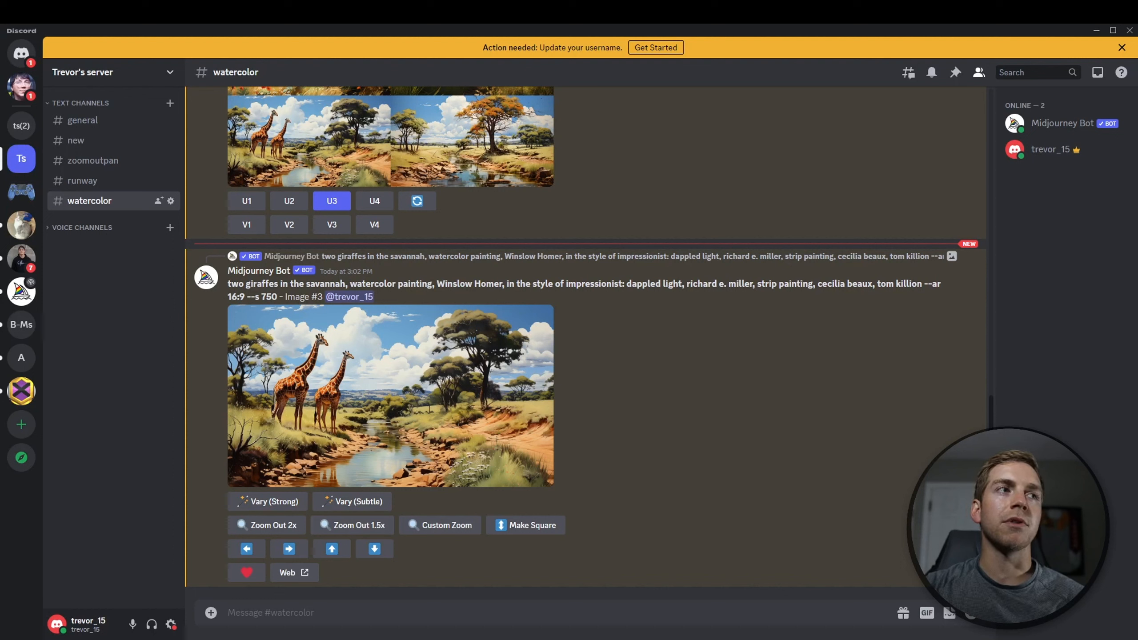
Step: View the upscaled giraffe image enlarged and generate a 1.5x zoomed-out version of it
click(383, 381)
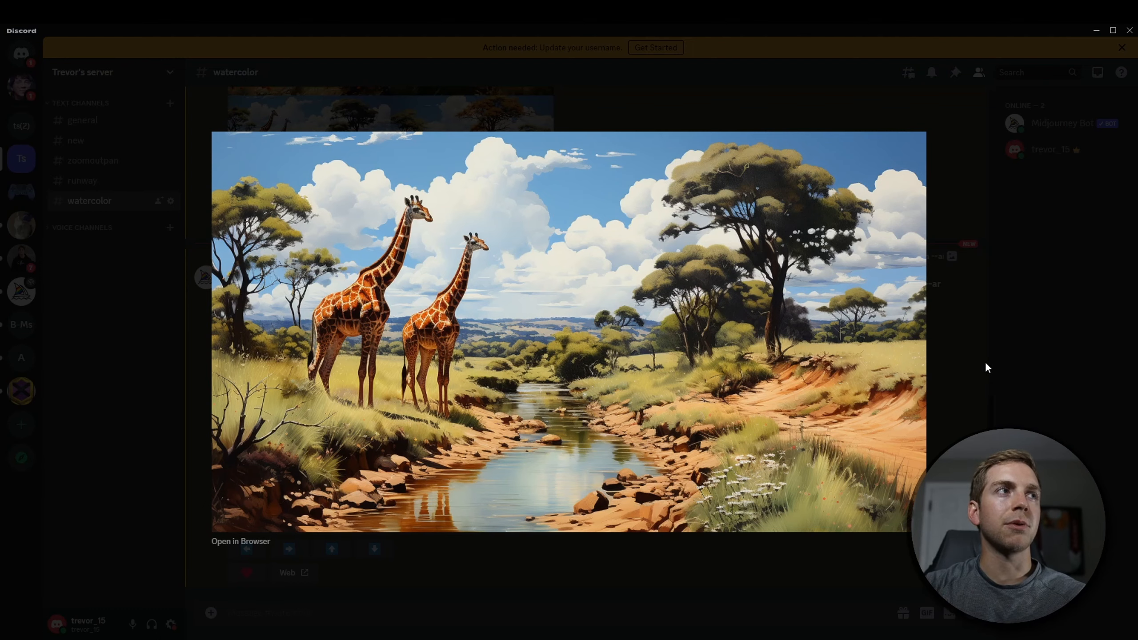
click(987, 380)
click(352, 524)
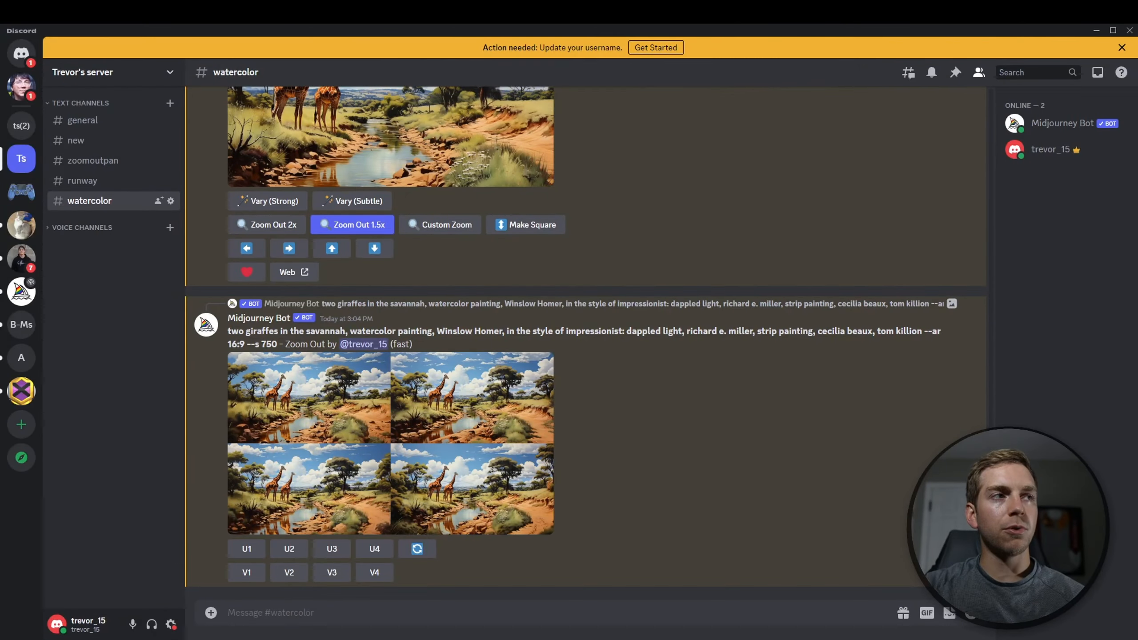
Step: Examine the four zoomed-out giraffe variations at enlarged size
click(502, 467)
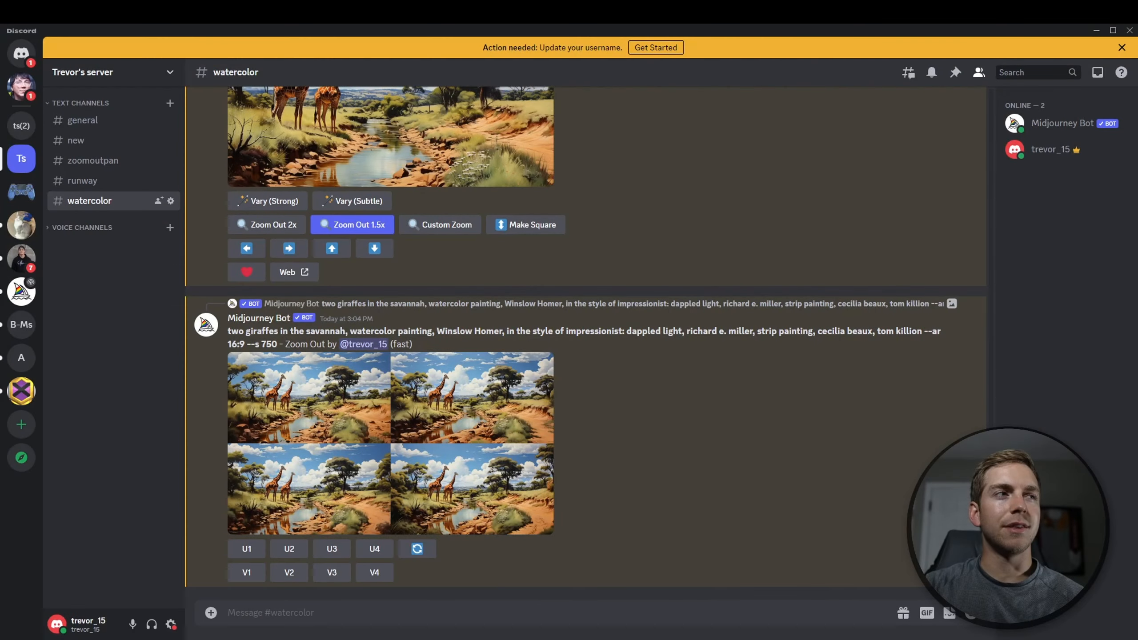
click(416, 413)
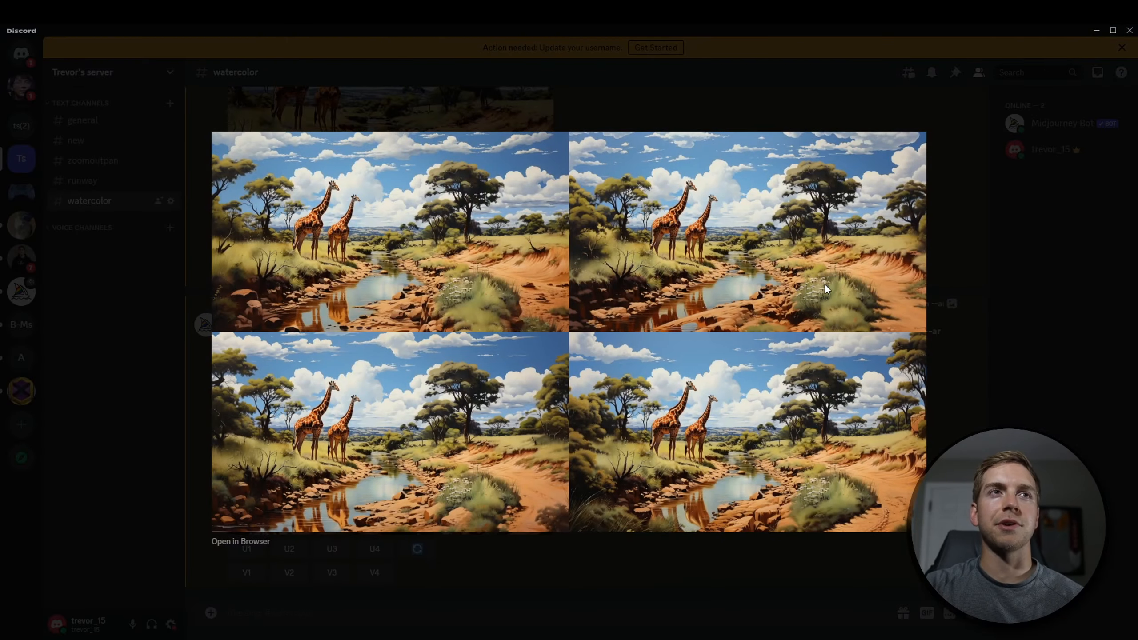
click(1020, 361)
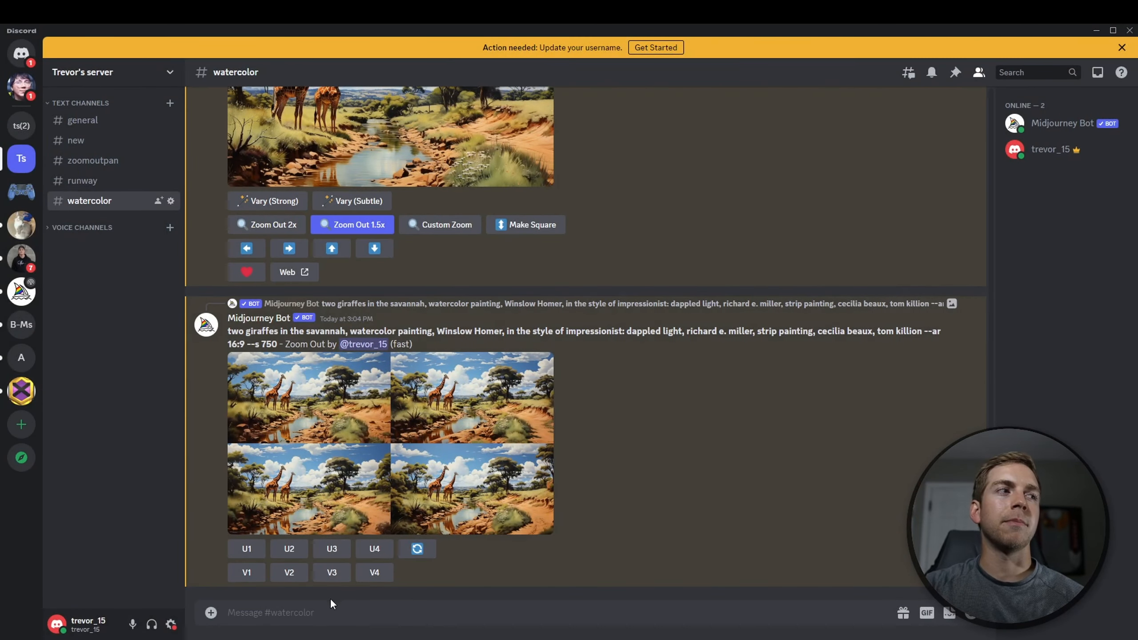
click(478, 428)
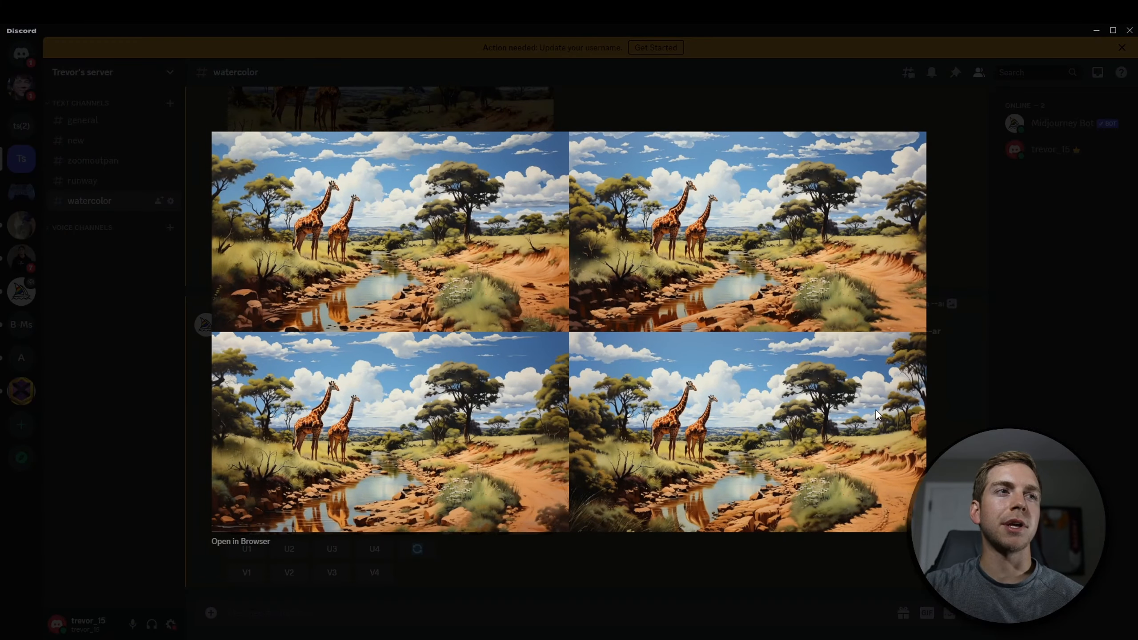
click(1008, 403)
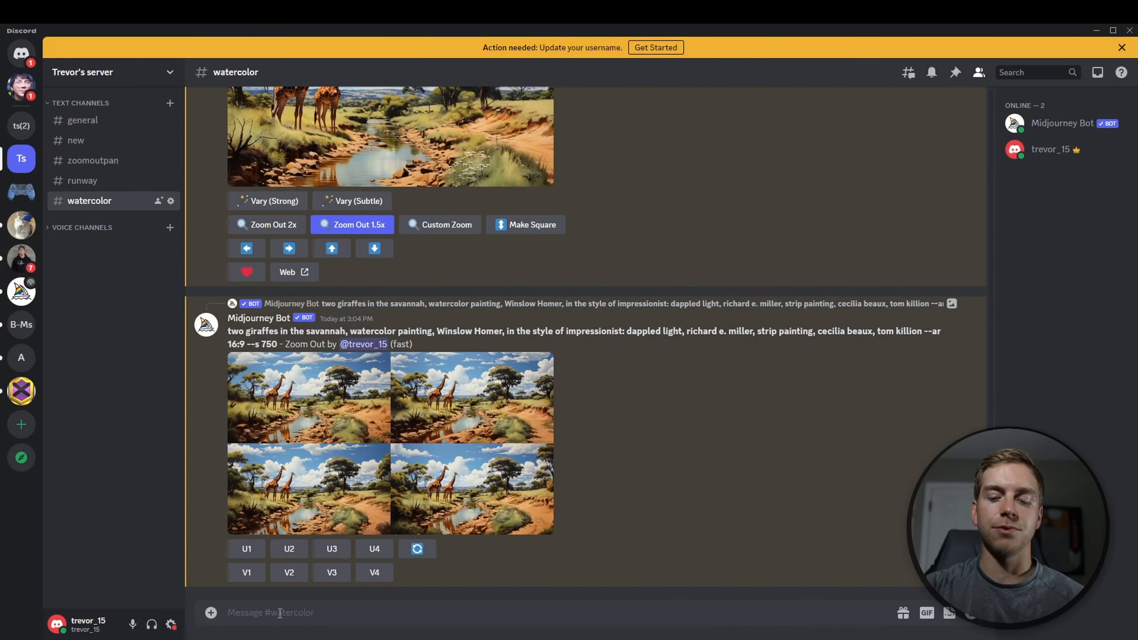
Step: Bring up the Midjourney settings with /settings and switch the model to Niji Model V5
click(280, 613)
text(/sett)
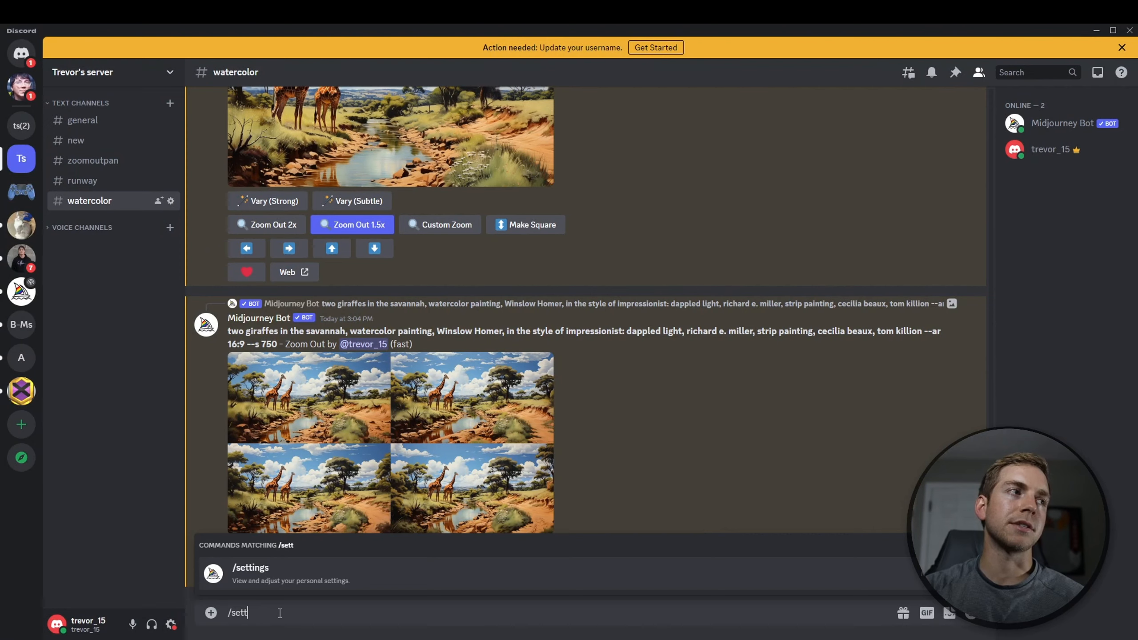
click(312, 578)
key(Return)
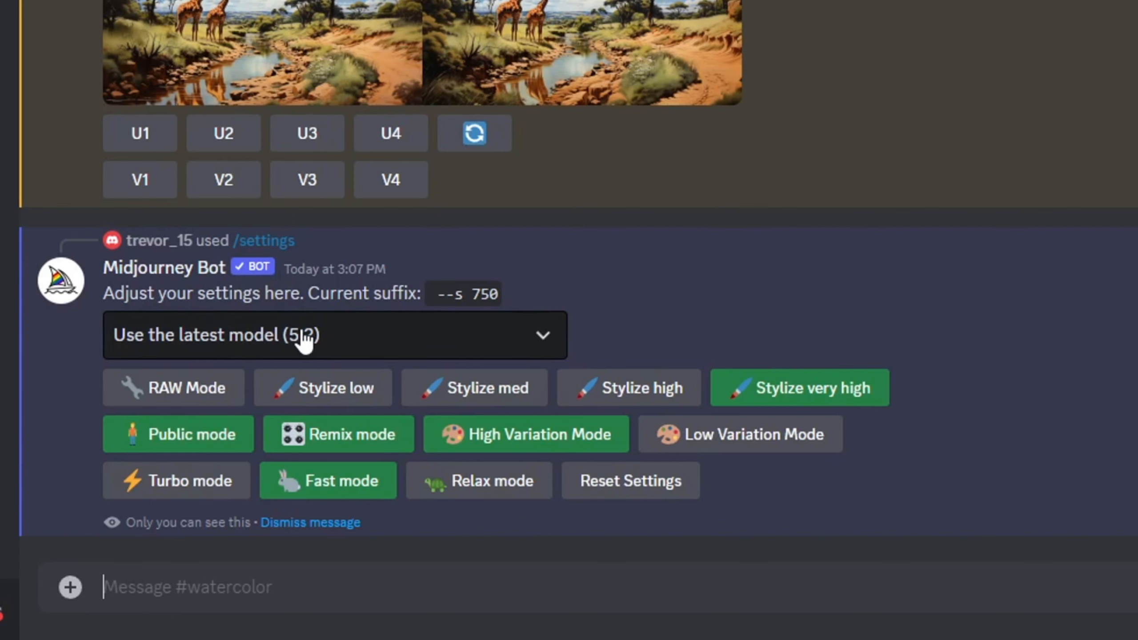
click(304, 341)
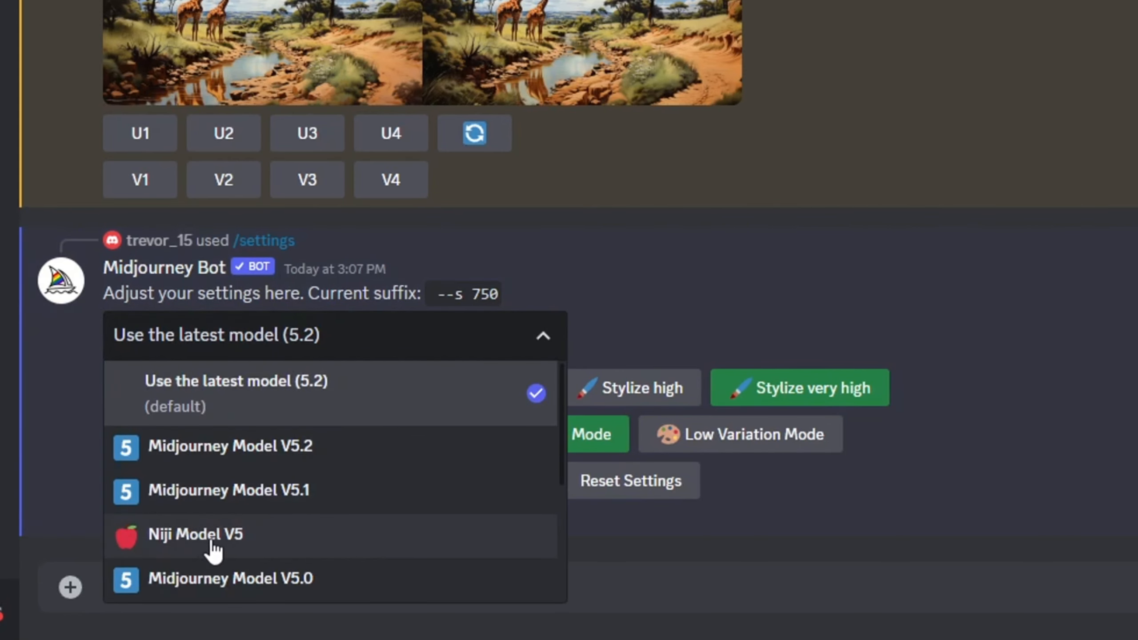
click(215, 551)
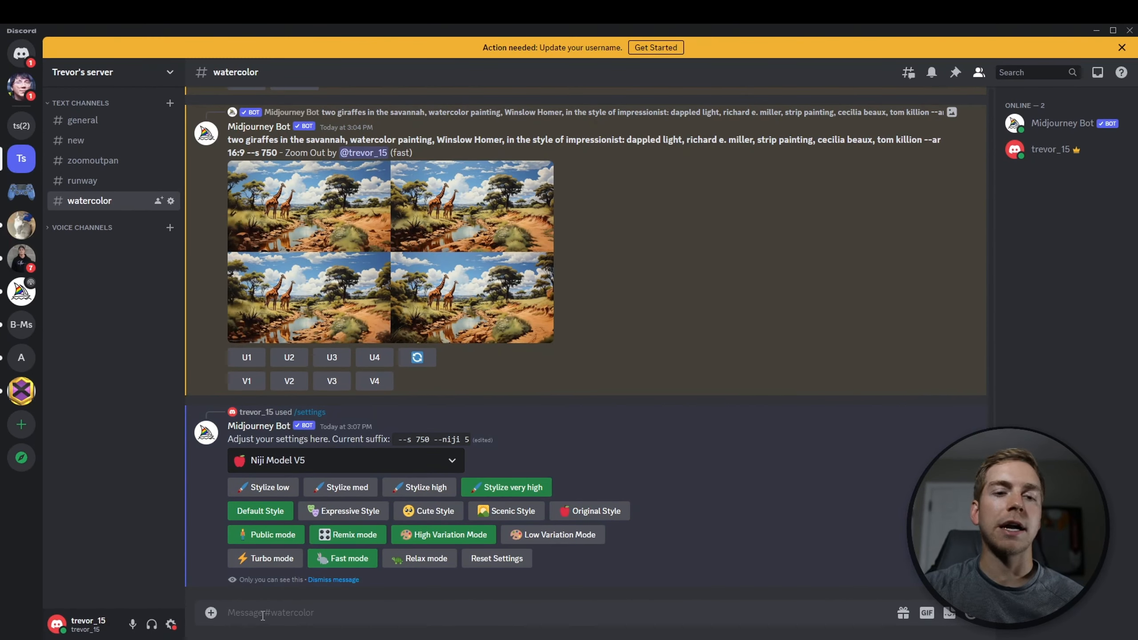
Step: Rerun the full two-giraffes watercolor prompt (Winslow Homer, impressionist, dappled light, strip painting) through /imagine with --ar 16:9
text(/)
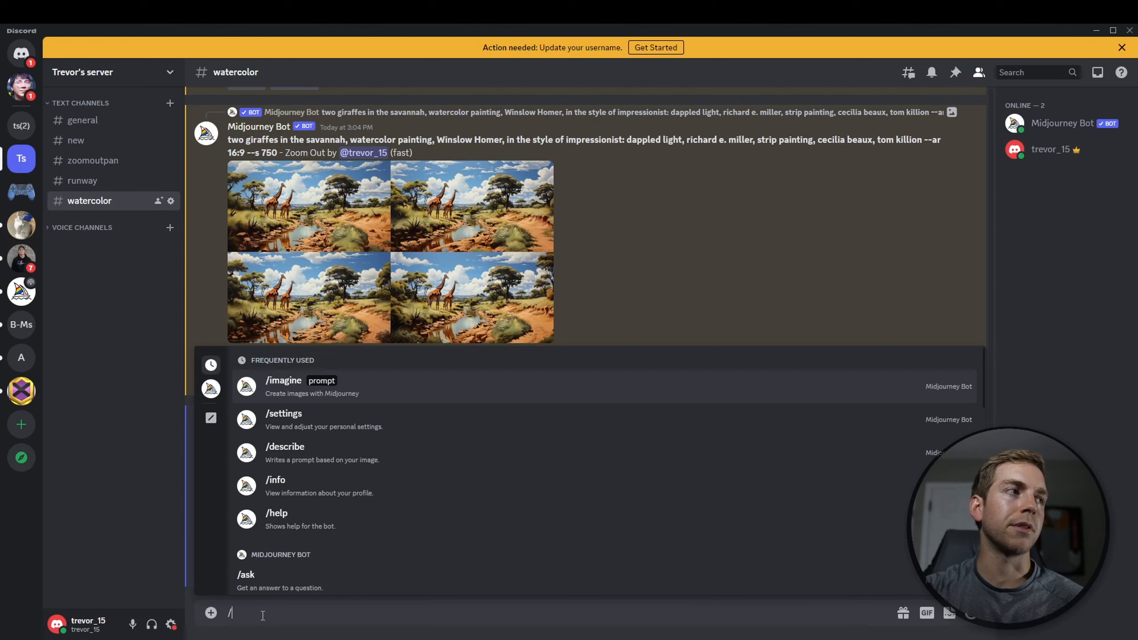
key(Return)
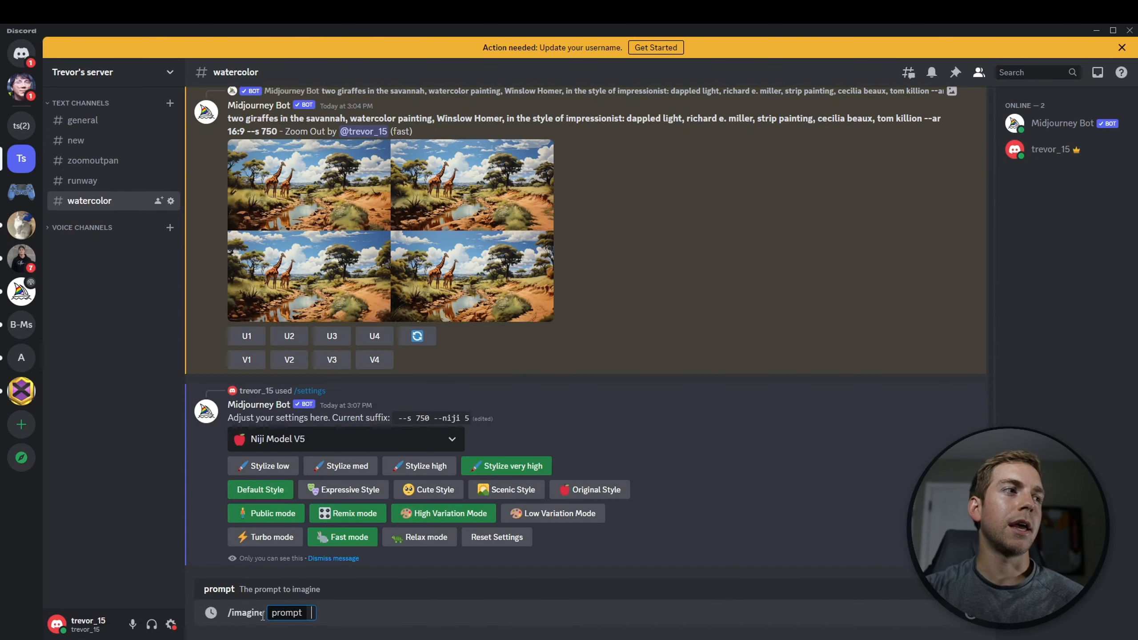
text(two giraffes in the savannah, watercolor painting, Winslow Homer, in the style of impressionist: dappled light, richard e. miller, strip painting, cecilia beaux, tom killion --ar 16:9)
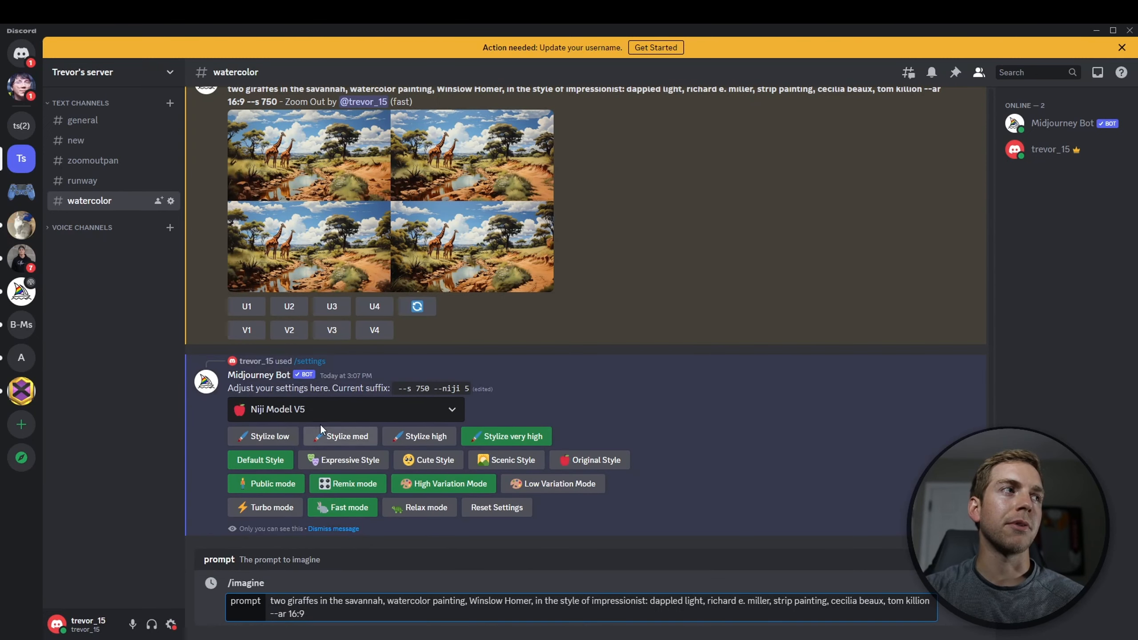
key(Return)
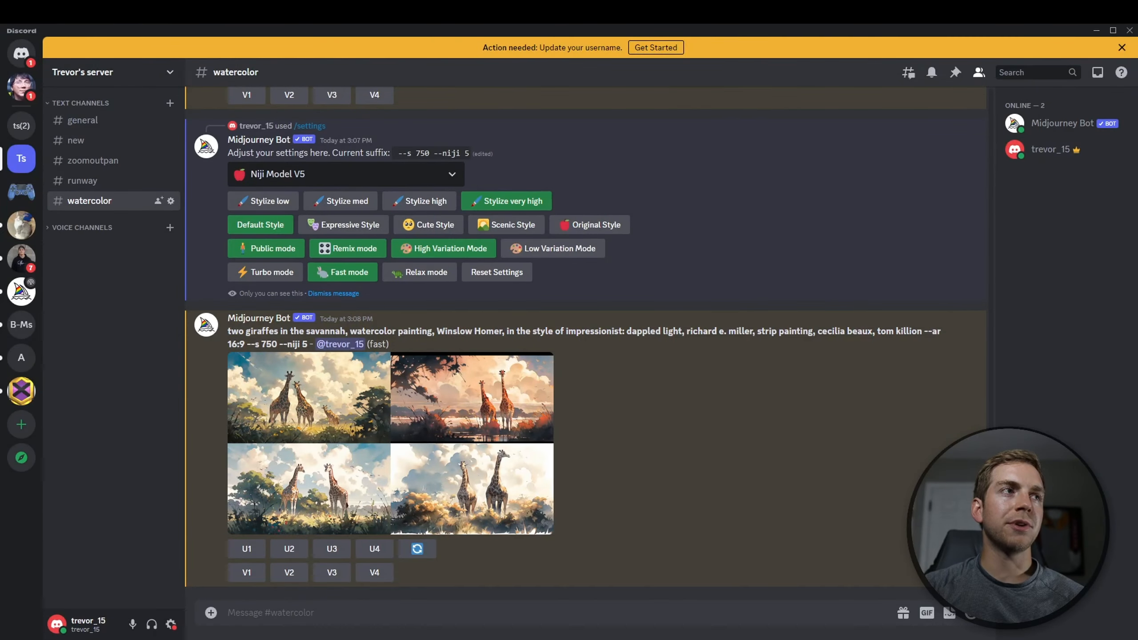
Step: View the Niji giraffe grid enlarged and change the Niji model's style to Expressive Style
click(391, 443)
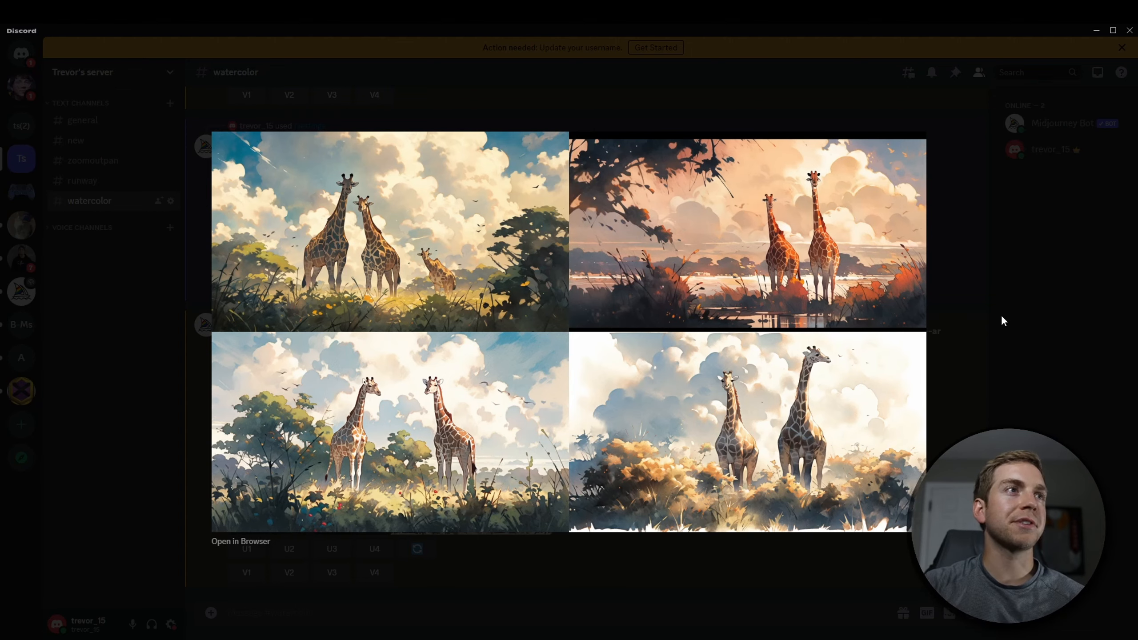
click(967, 350)
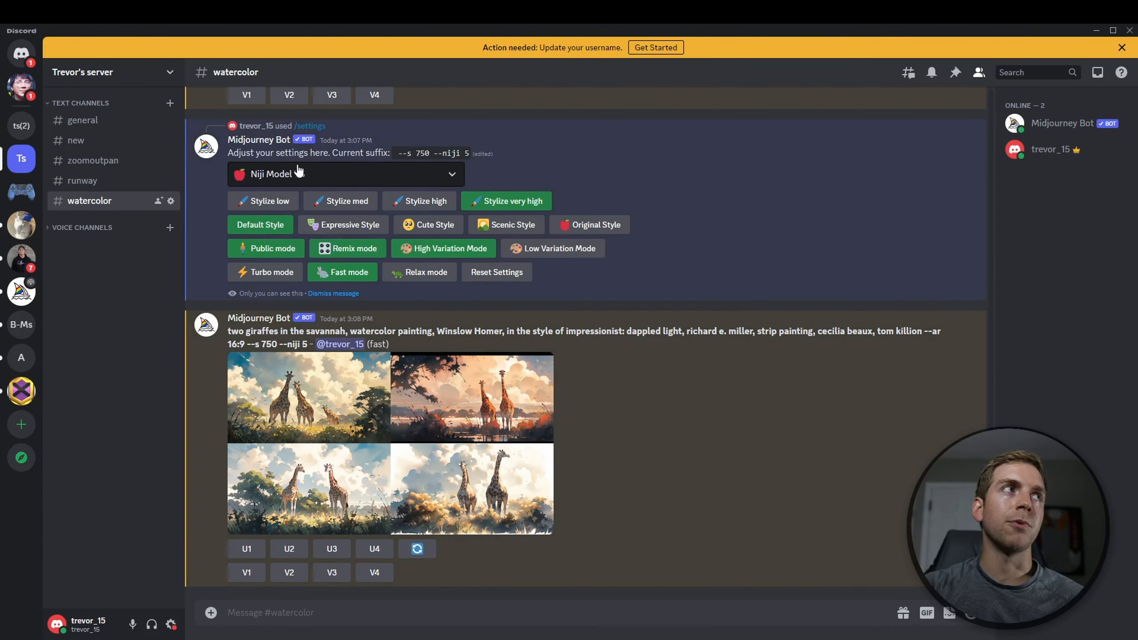
click(344, 227)
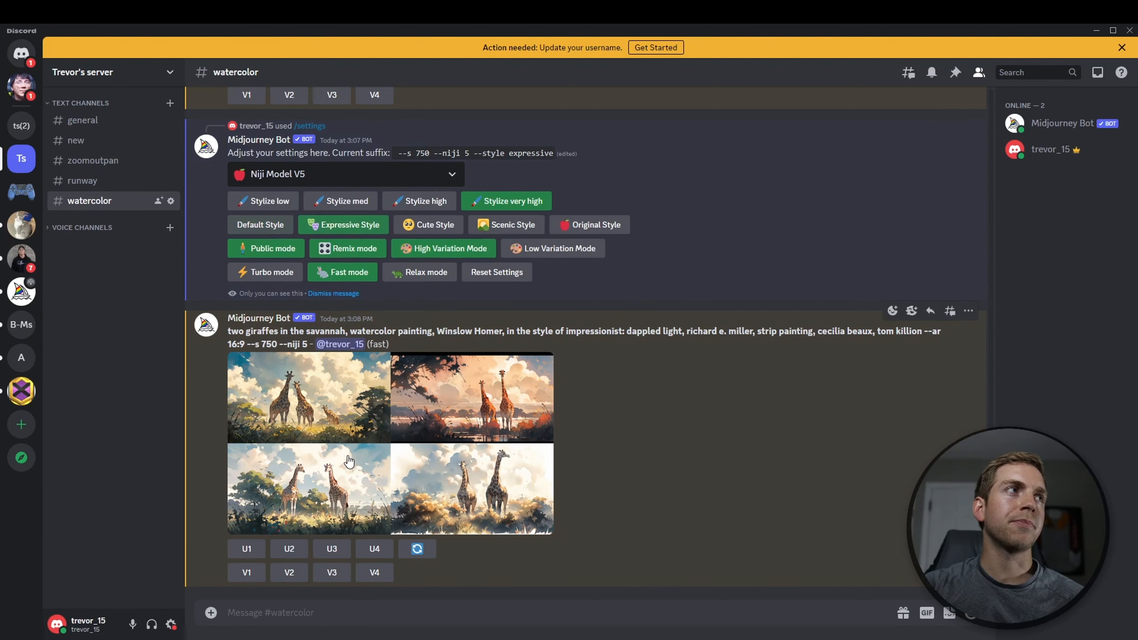
Step: Run the full two-giraffes watercolor prompt (Winslow Homer, impressionist, dappled light, strip painting) with --ar 16:9 through /imagine in Expressive Style
click(384, 621)
text(/im)
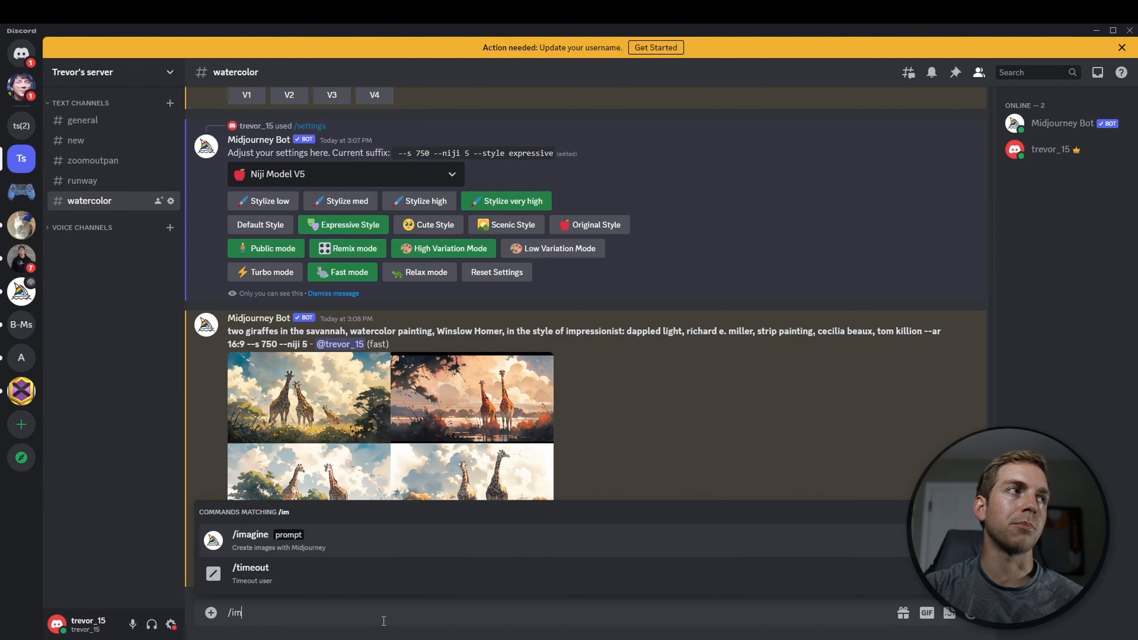
text(ag)
key(Tab)
text(two giraffes in the savannah, watercolor painting, Winslow Homer, in the style of impressionist: dappled light, richard e. miller, strip painting, cecilia beaux, tom killion --ar 16:9)
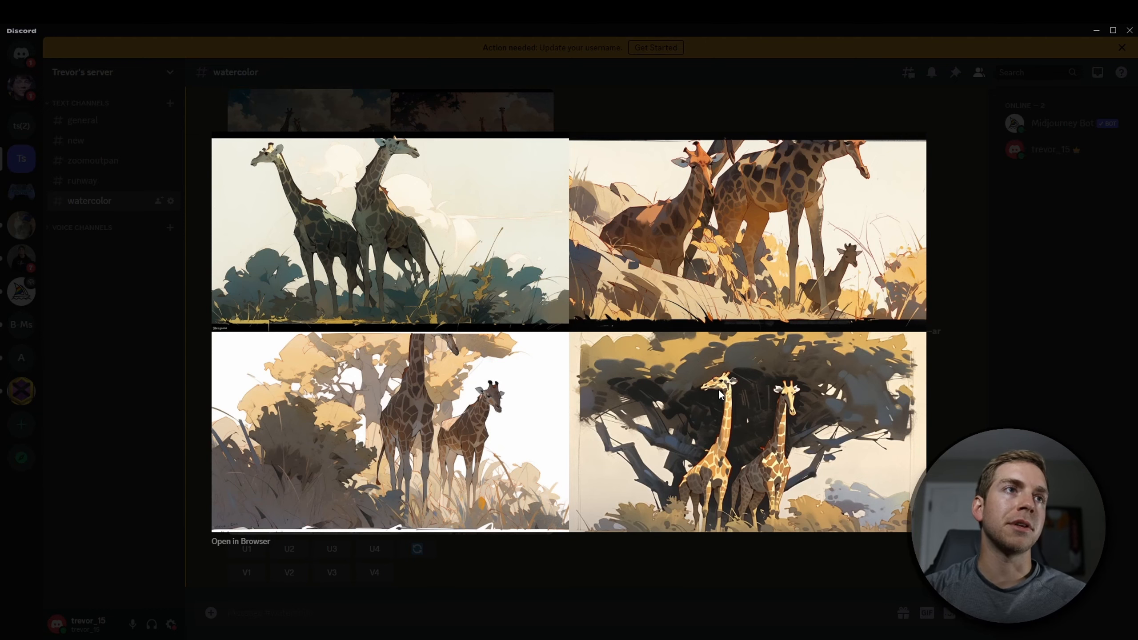
Step: Close the enlarged Expressive Style grid and change the Niji model's style to Cute Style
key(Escape)
scroll(362, 322, up, 5)
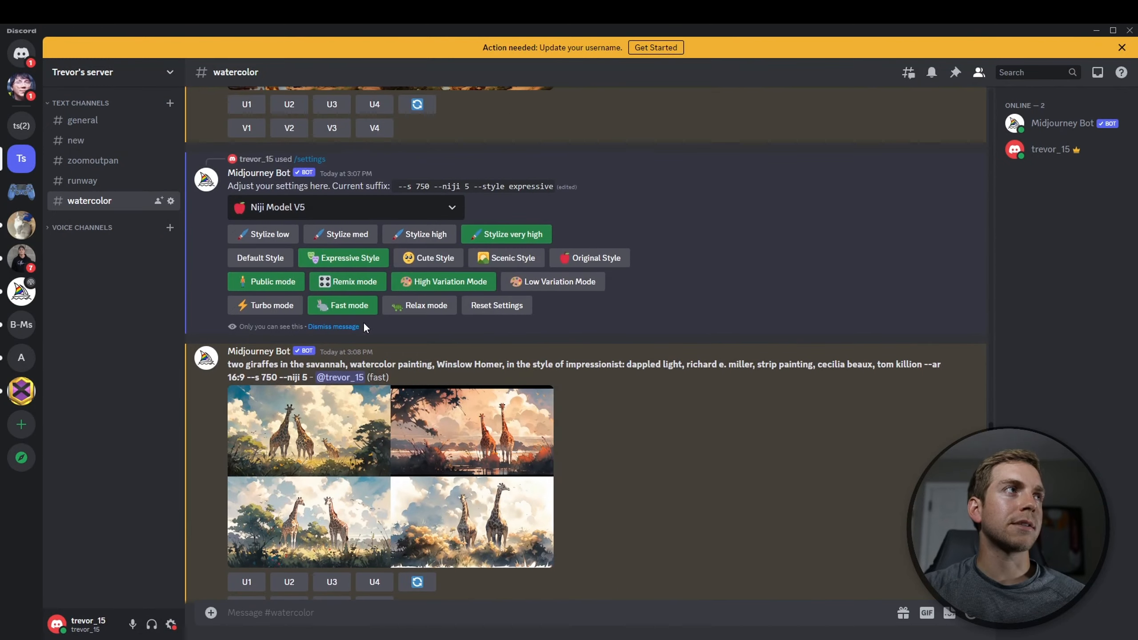
click(428, 261)
scroll(404, 378, down, 5)
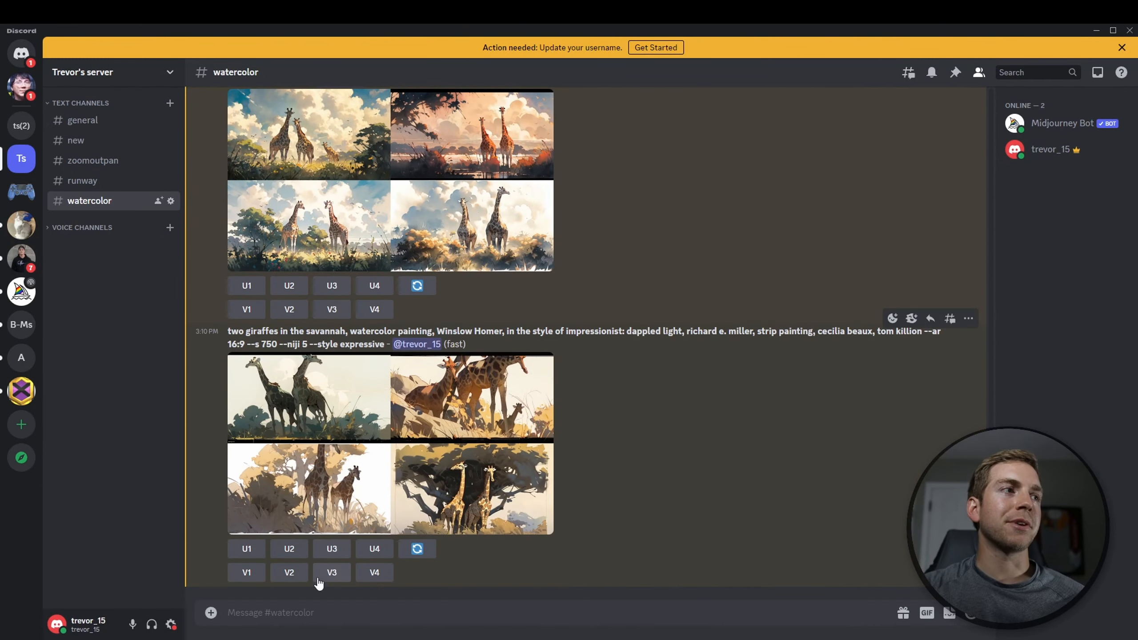
Step: Submit the same two-giraffes watercolor prompt with --ar 16:9 through /imagine in Cute Style
text(/im)
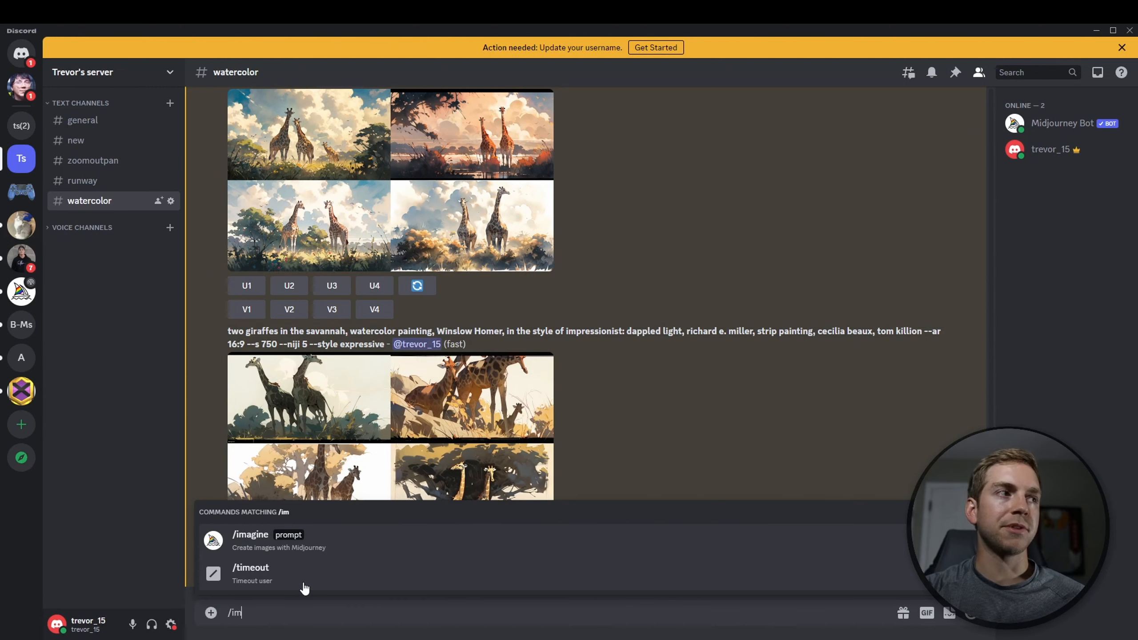
key(Tab)
text(two giraffes in the savannah, watercolor painting, Winslow Homer, in the style of impressionist: dappled light, richard e. miller, strip painting, cecilia beaux, tom killion --ar 16:9)
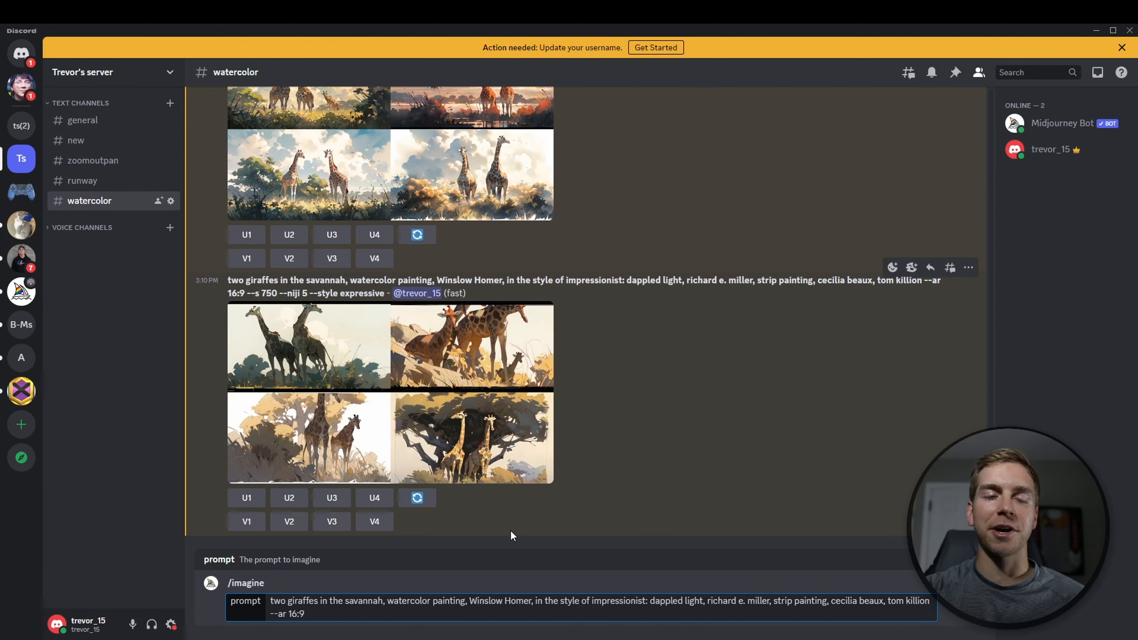
key(Return)
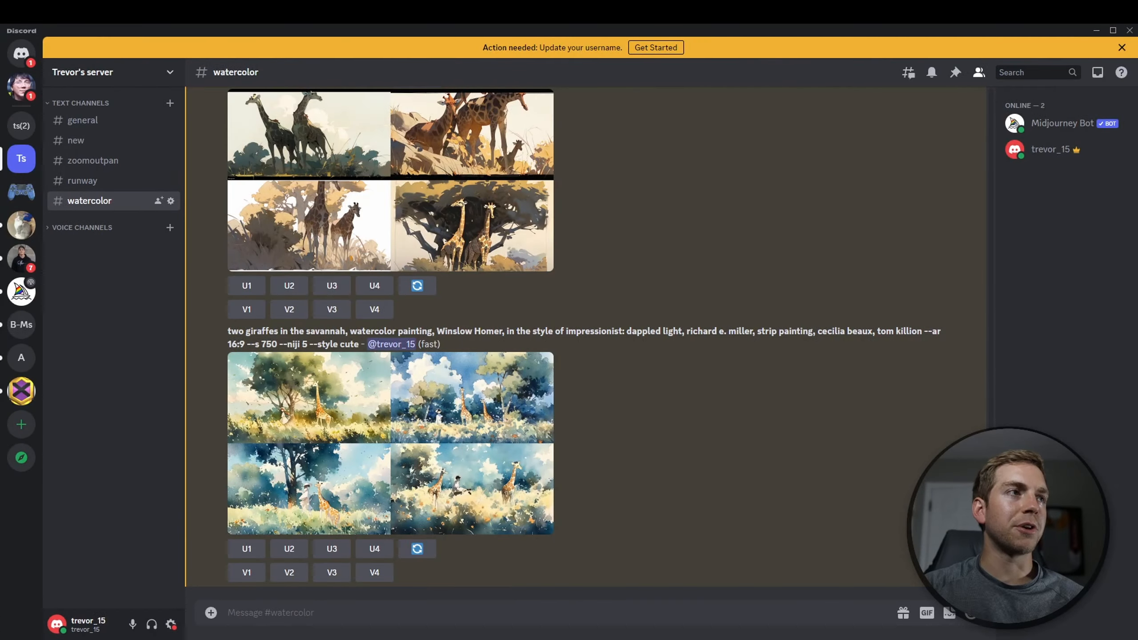
Step: View the Cute Style giraffe grid enlarged and change the Niji model's style to Scenic Style
click(541, 439)
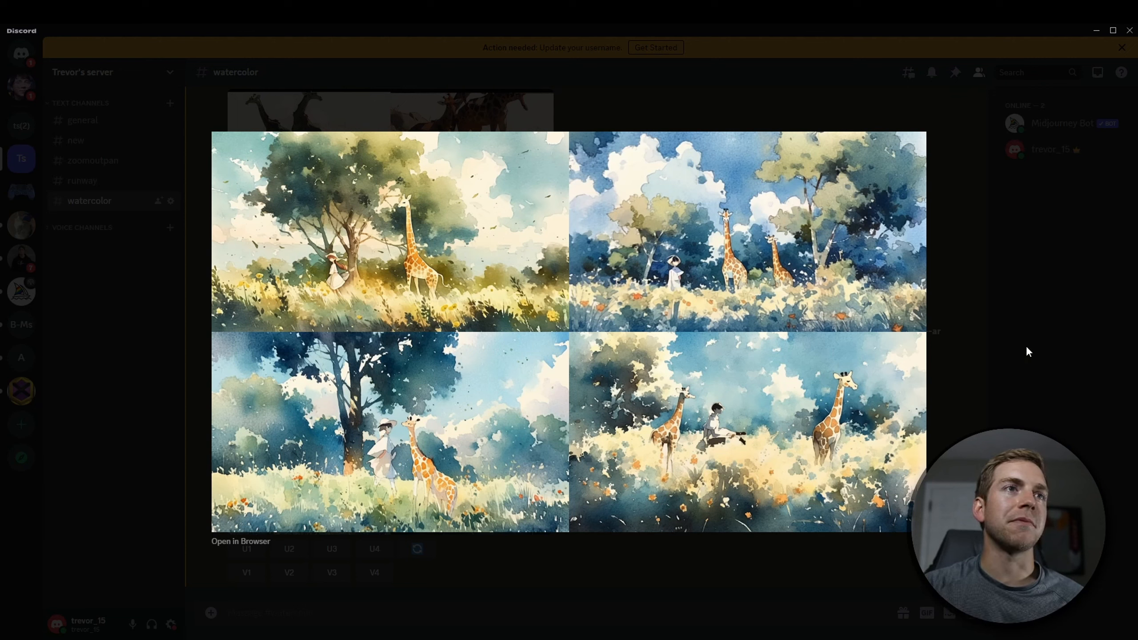
click(971, 376)
scroll(321, 380, up, 15)
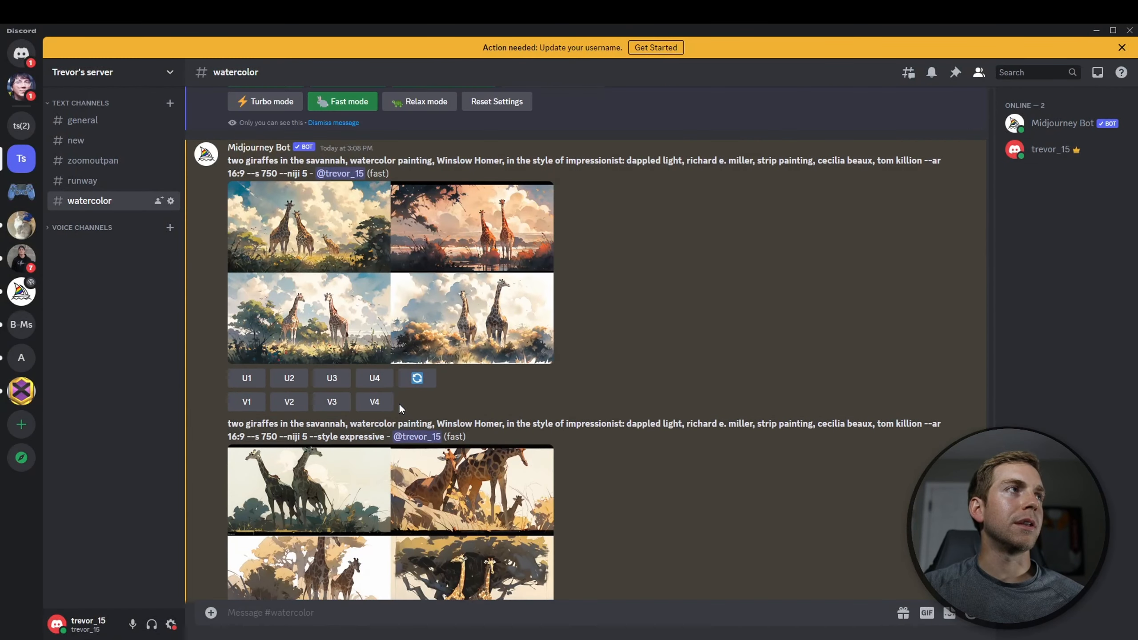
click(524, 238)
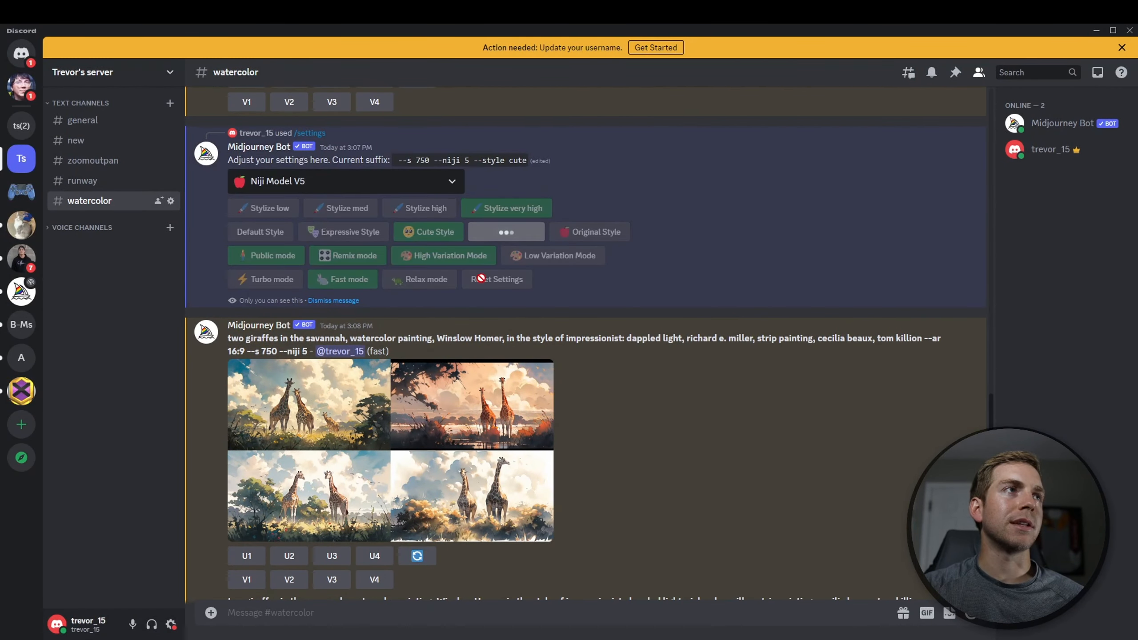
scroll(393, 444, down, 15)
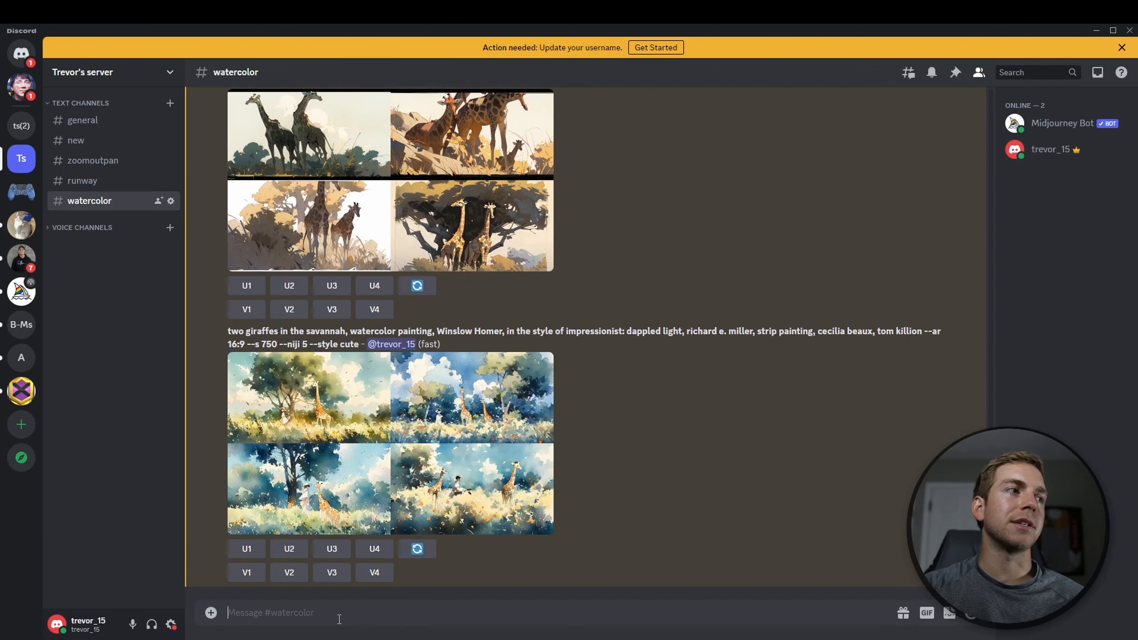
Step: Generate the two-giraffes watercolor prompt with --ar 16:9 again through /imagine in Scenic Style
text(/)
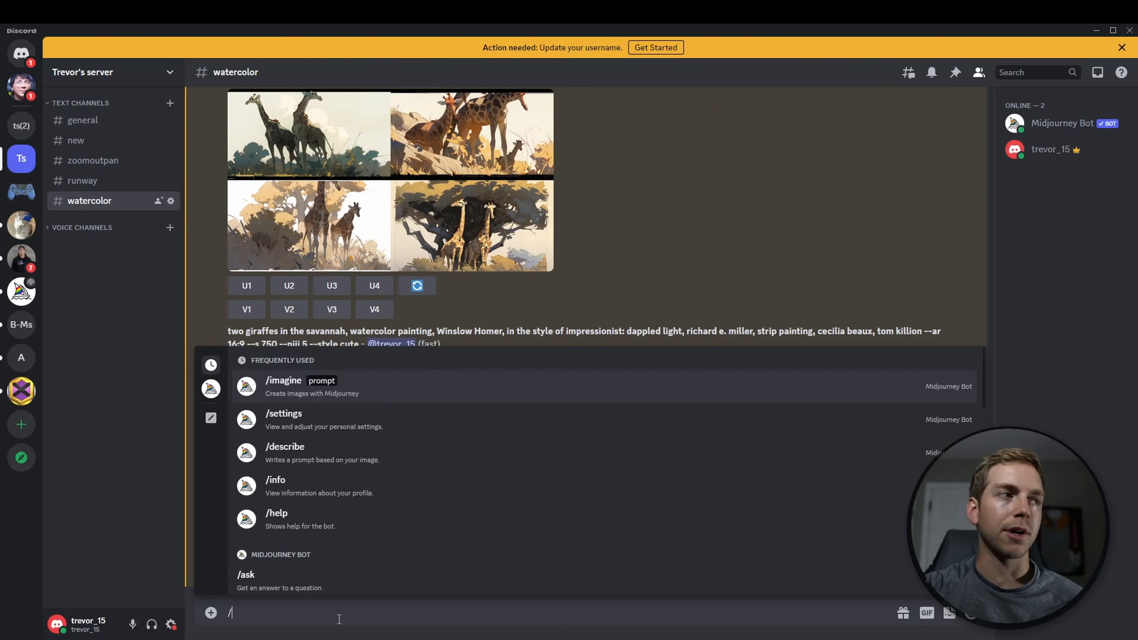
key(Tab)
text(two giraffes in the savannah, watercolor painting, Winslow Homer, in the style of impressionist: dappled light, richard e. miller, strip painting, cecilia beaux, tom killion --ar 16:9)
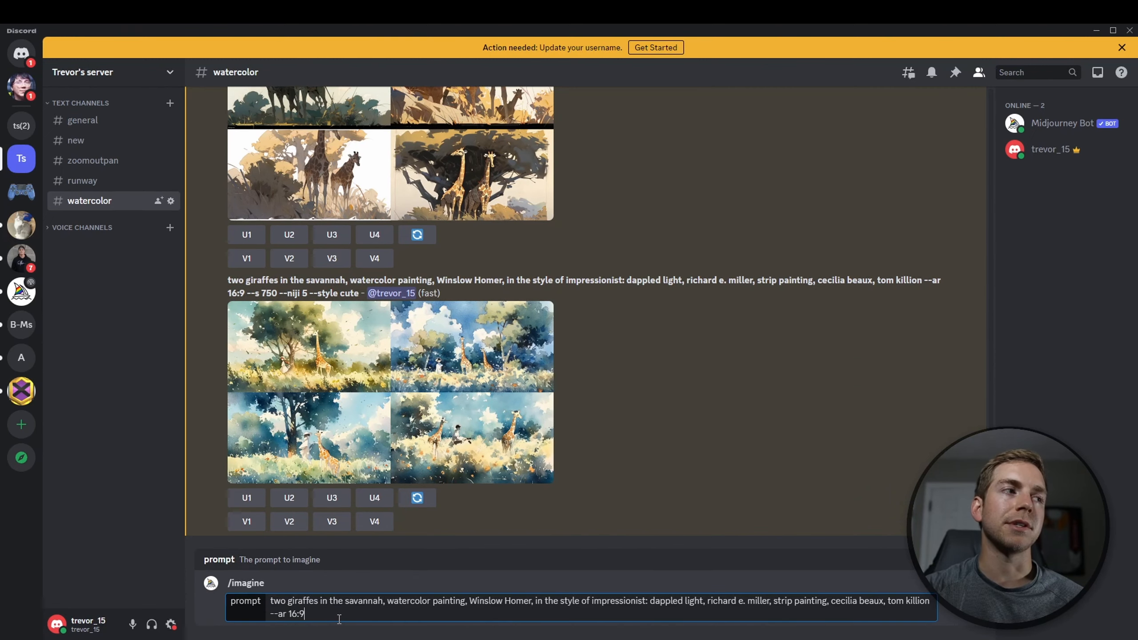
key(Return)
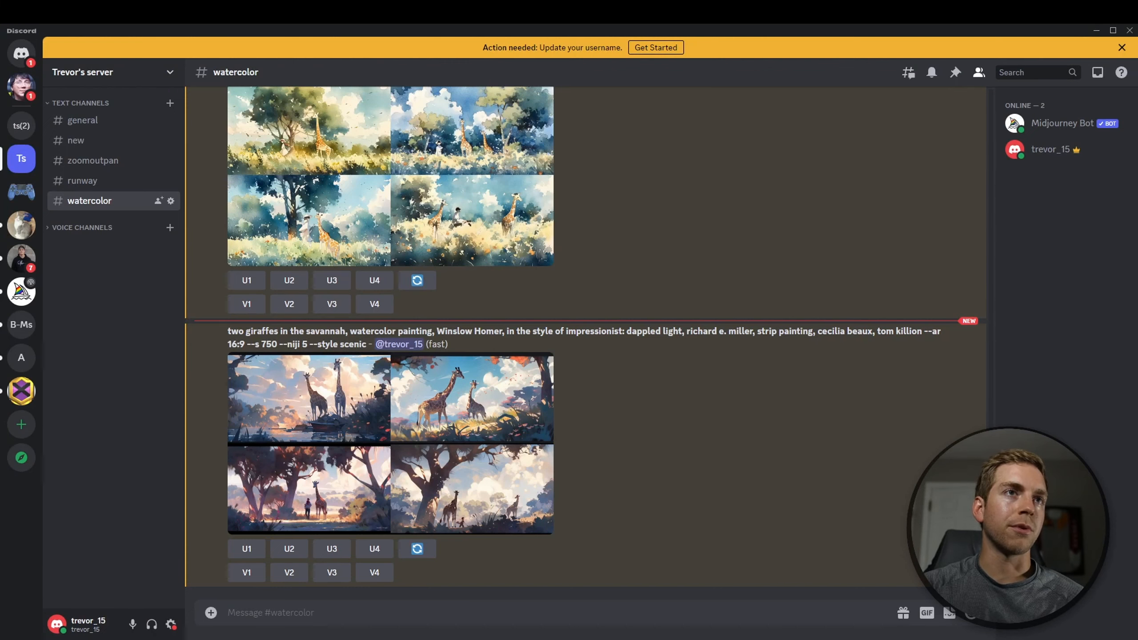
Step: View the Scenic Style giraffe grid enlarged and change the Niji model's style to Original Style
click(474, 448)
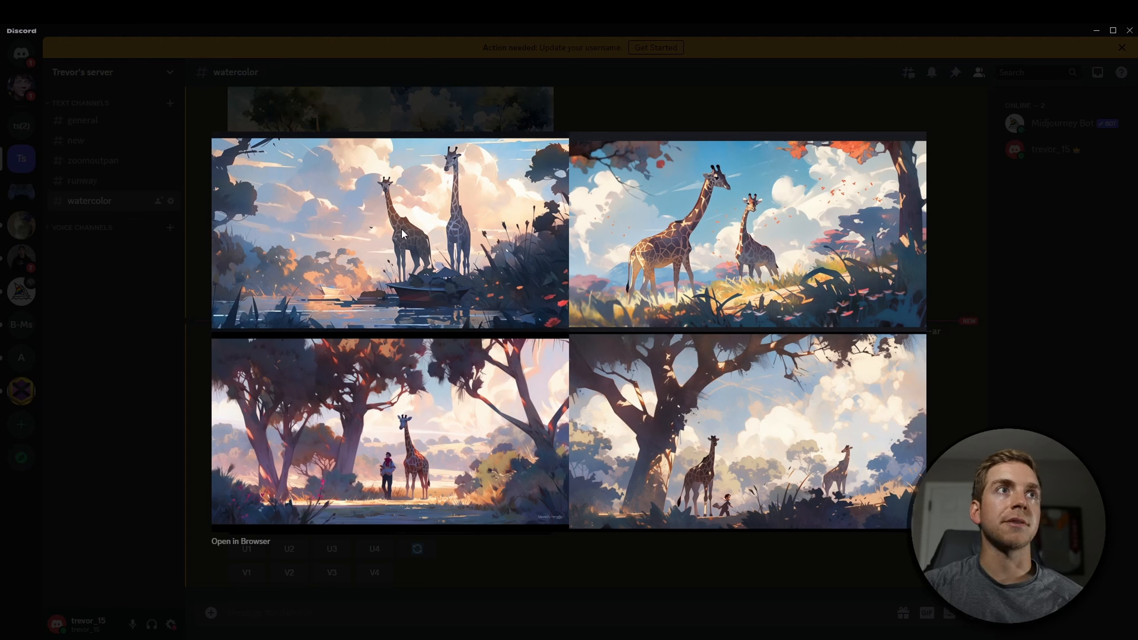
click(996, 371)
scroll(382, 370, up, 10)
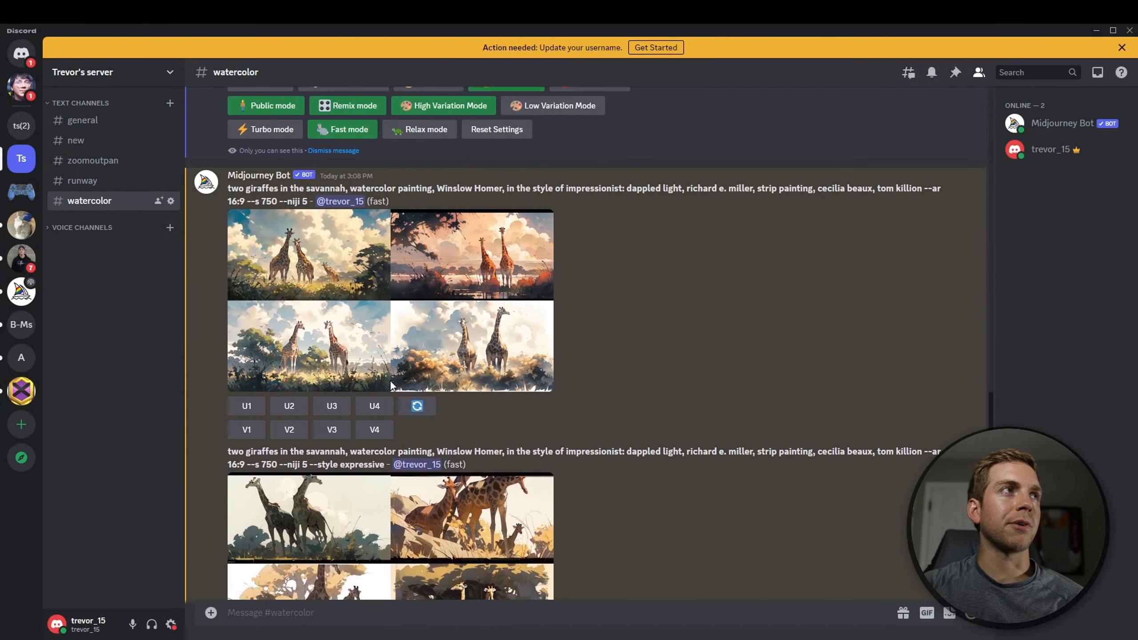
scroll(389, 380, up, 5)
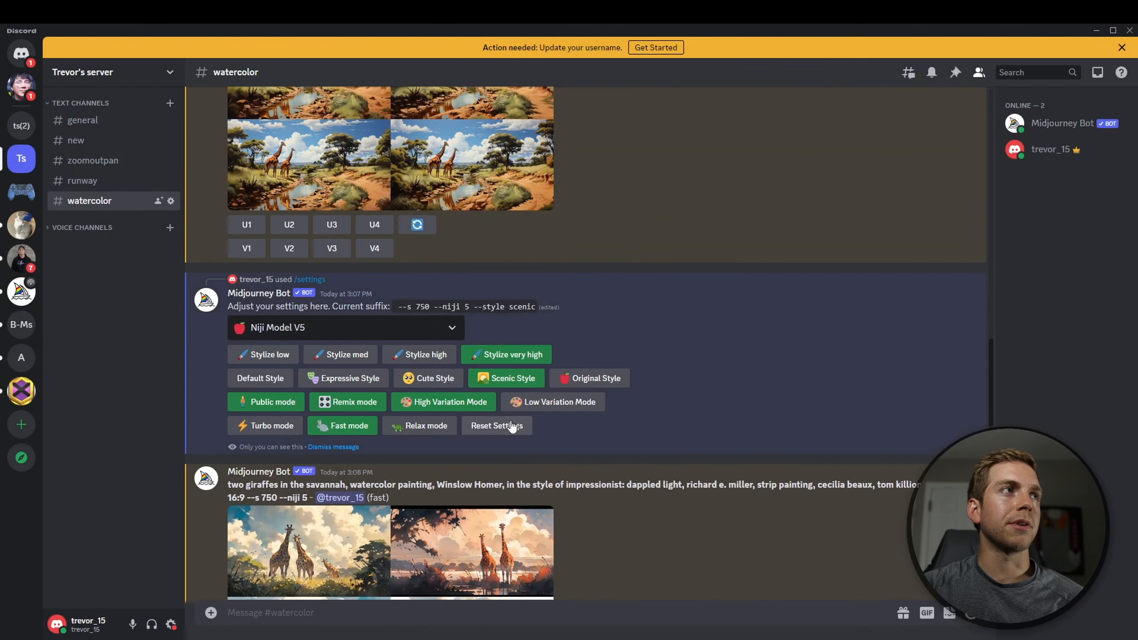
click(601, 382)
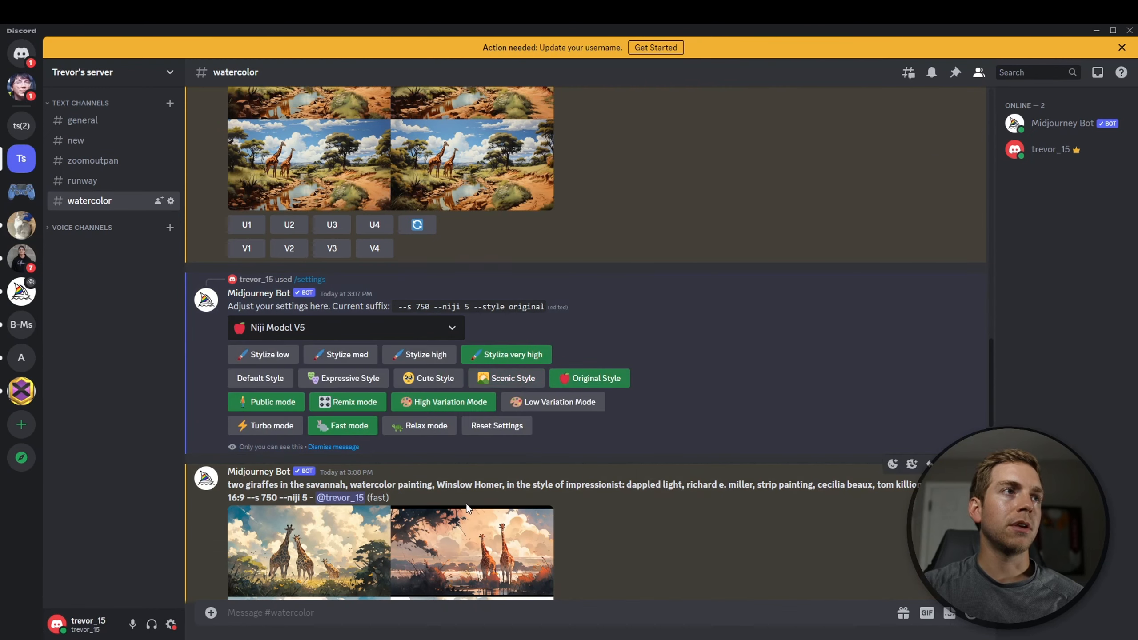
scroll(538, 448, down, 10)
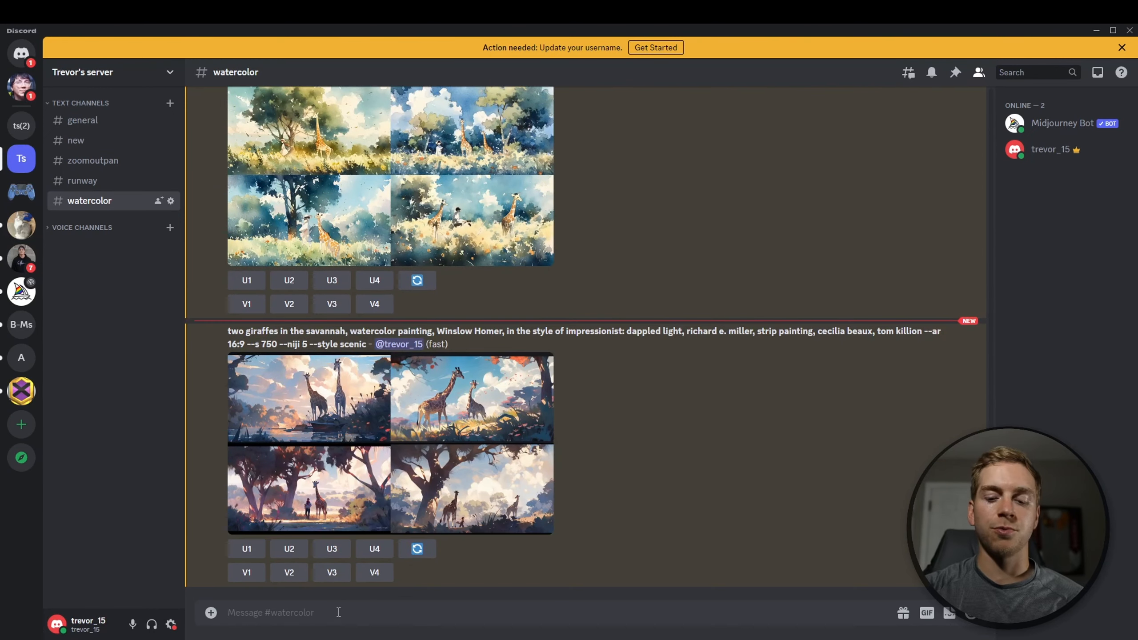
text(/)
text(two giraffes in the savannah, watercolor painting, Winslow Homer, in the style of impressionist: dappled light, richard e. miller, strip painting, cecilia beaux, tom killion --ar 16:9)
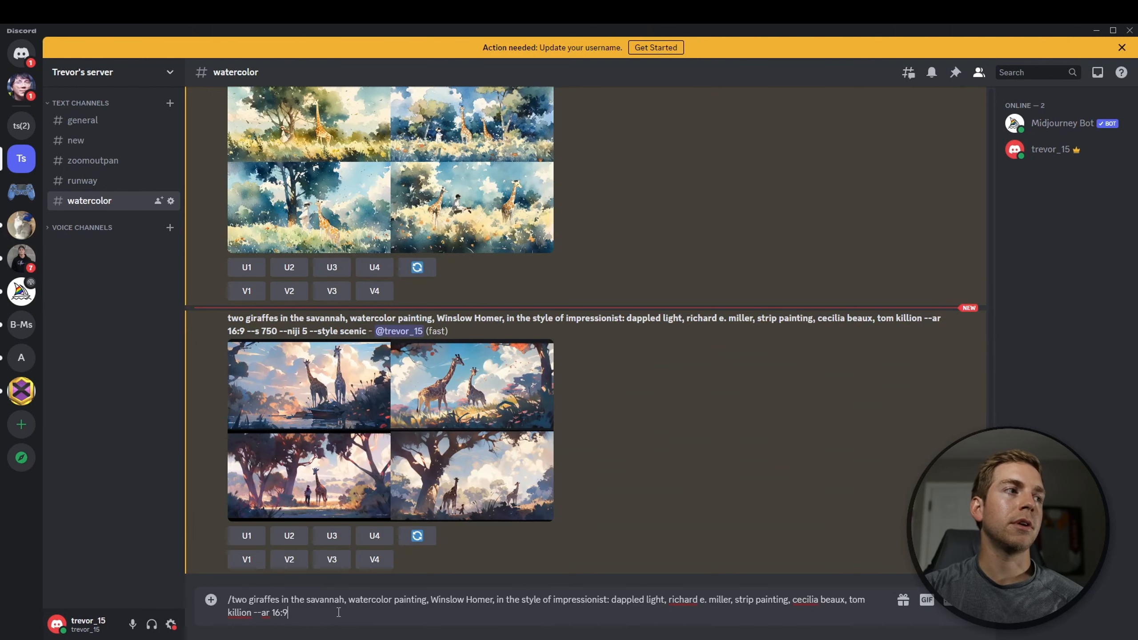
key(ctrl+a)
key(ctrl+x)
Step: Run the two-giraffes watercolor prompt with --ar 16:9 through /imagine in Original Style and view the resulting grid enlarged
text(/)
key(Return)
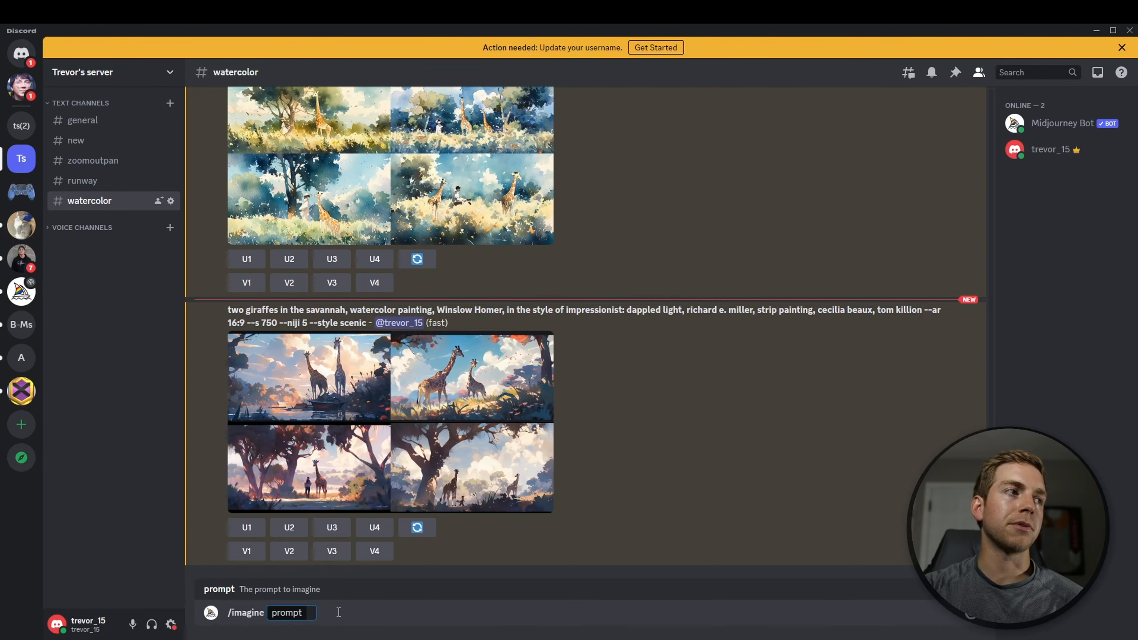
key(ctrl+v)
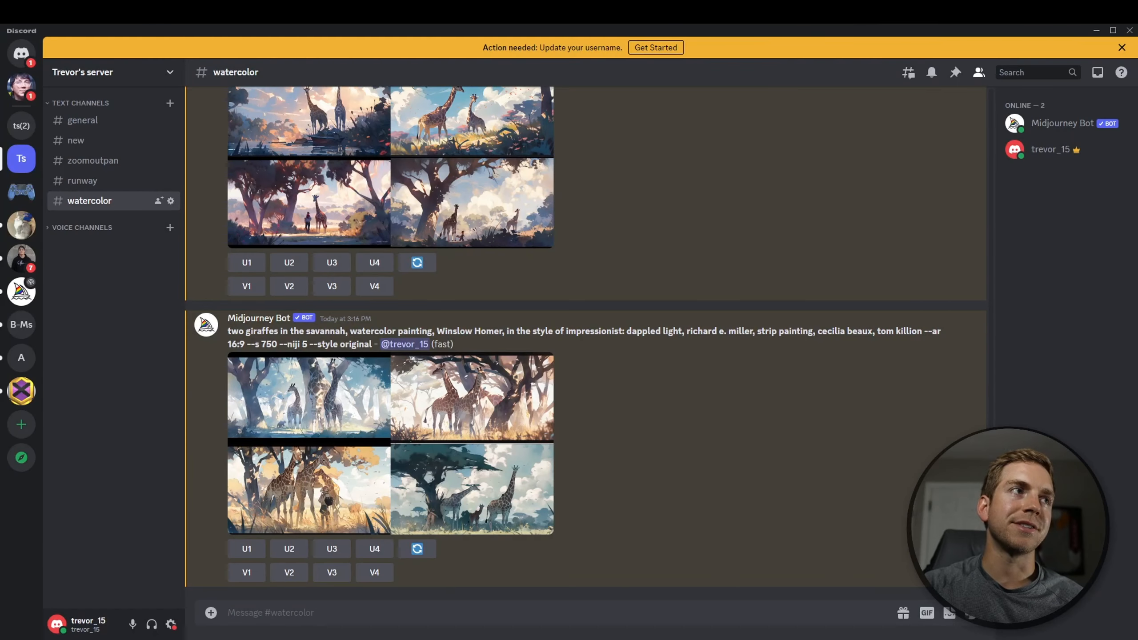
click(475, 439)
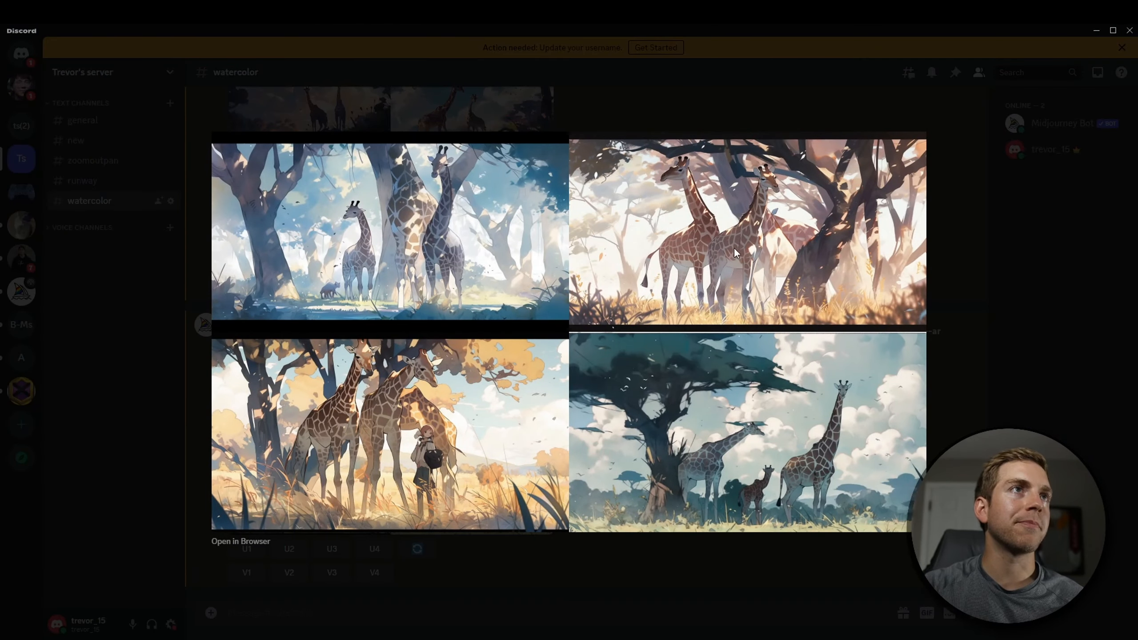